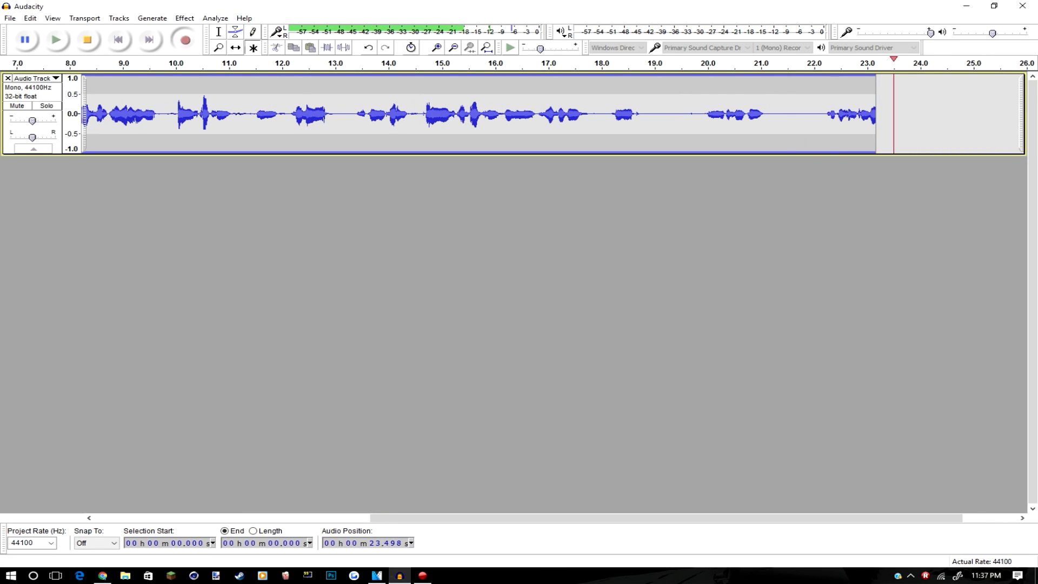
key("alt+Tab")
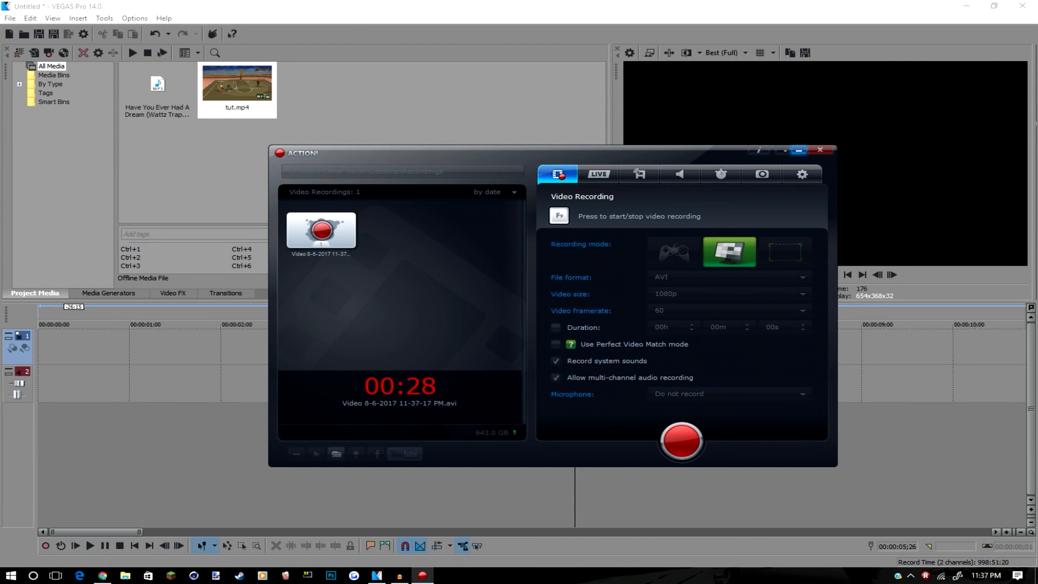
key("alt+Tab")
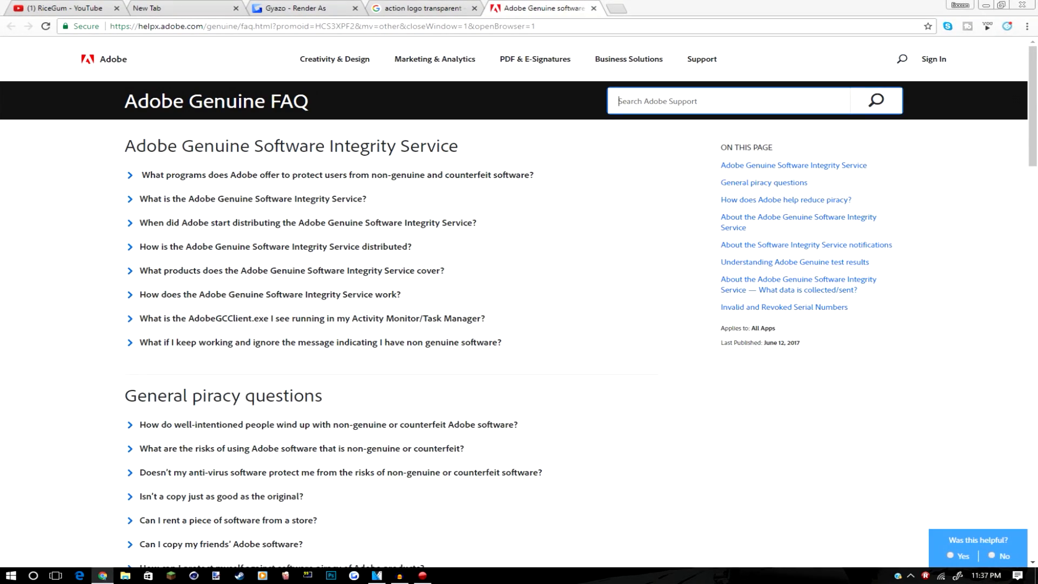
left_click(986, 5)
left_click_drag(546, 341, 349, 381)
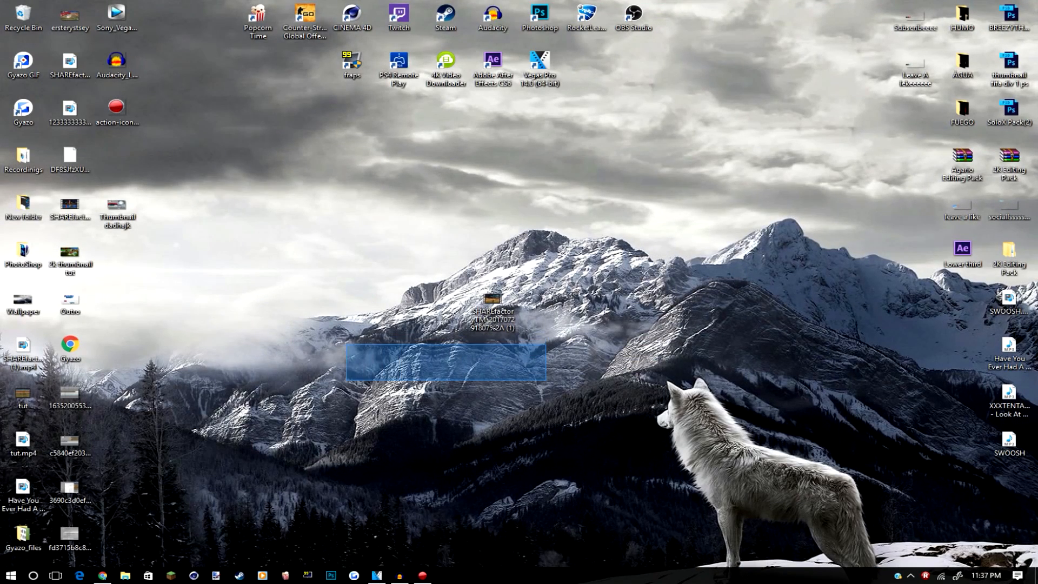
right_click(367, 257)
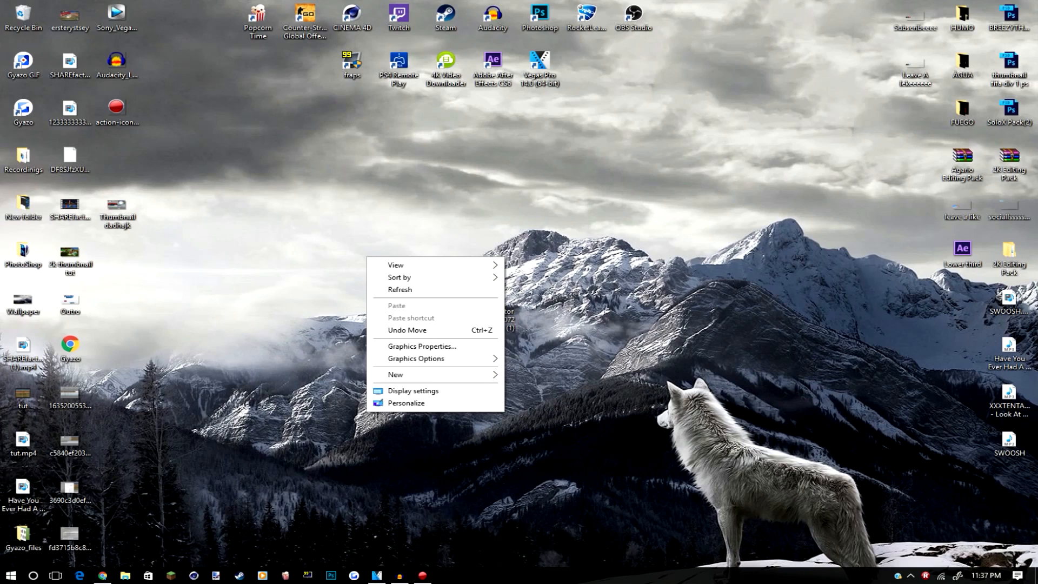
left_click(398, 290)
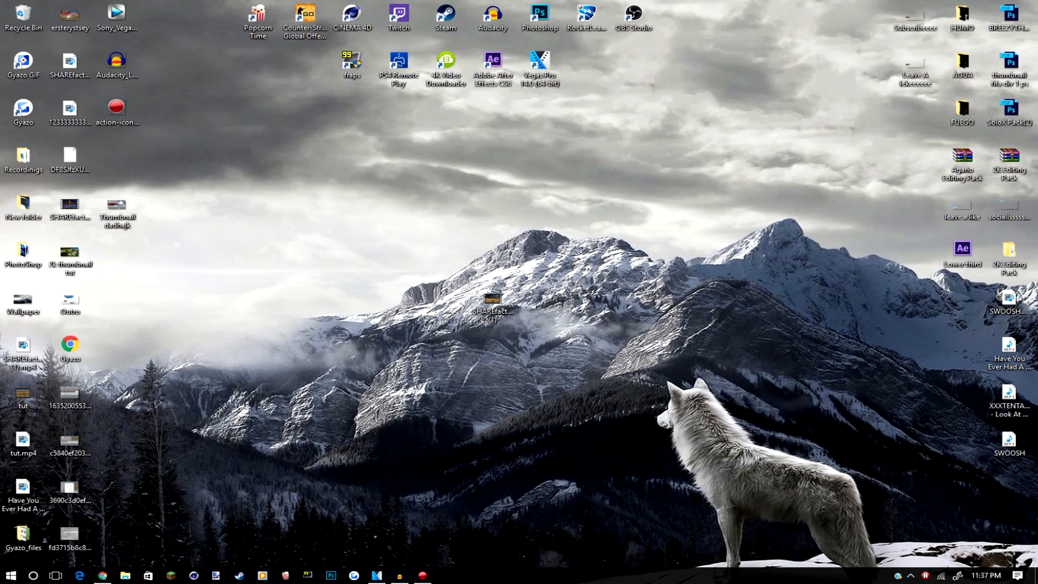
left_click_drag(615, 186, 443, 164)
left_click_drag(533, 185, 562, 196)
right_click(562, 186)
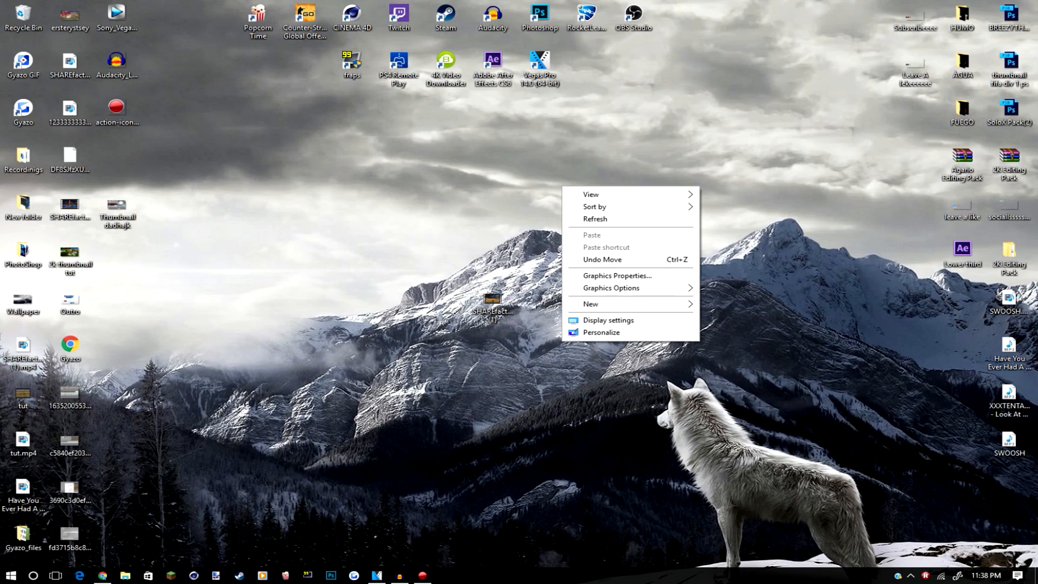
left_click(584, 219)
mouse_move(578, 143)
left_mouse_down()
mouse_move(404, 254)
mouse_move(577, 143)
left_mouse_up()
right_click(577, 143)
left_click(595, 176)
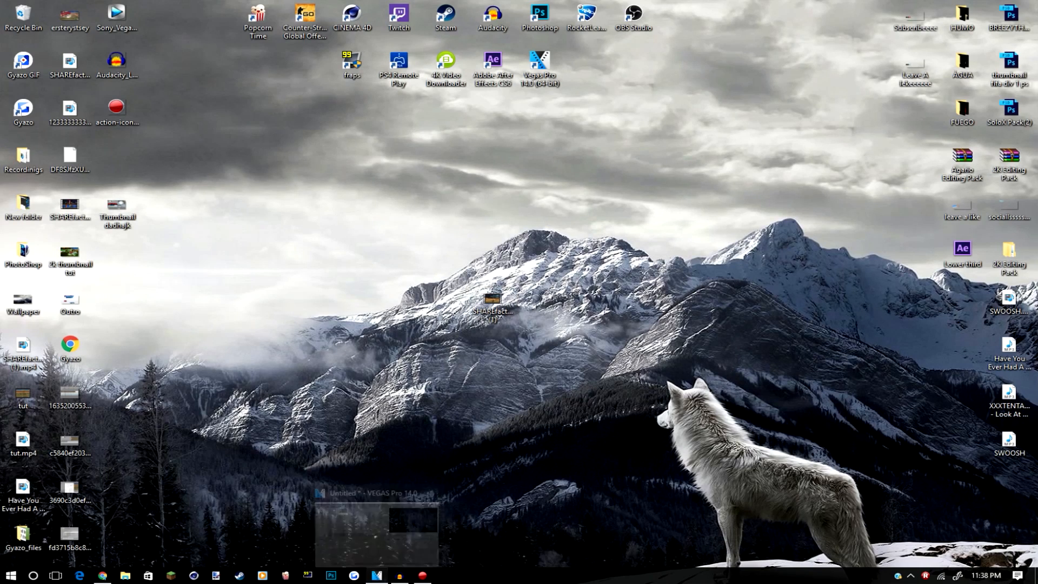
Switch to VEGAS Pro and place tut.mp4 at the start of the timeline
left_click(377, 575)
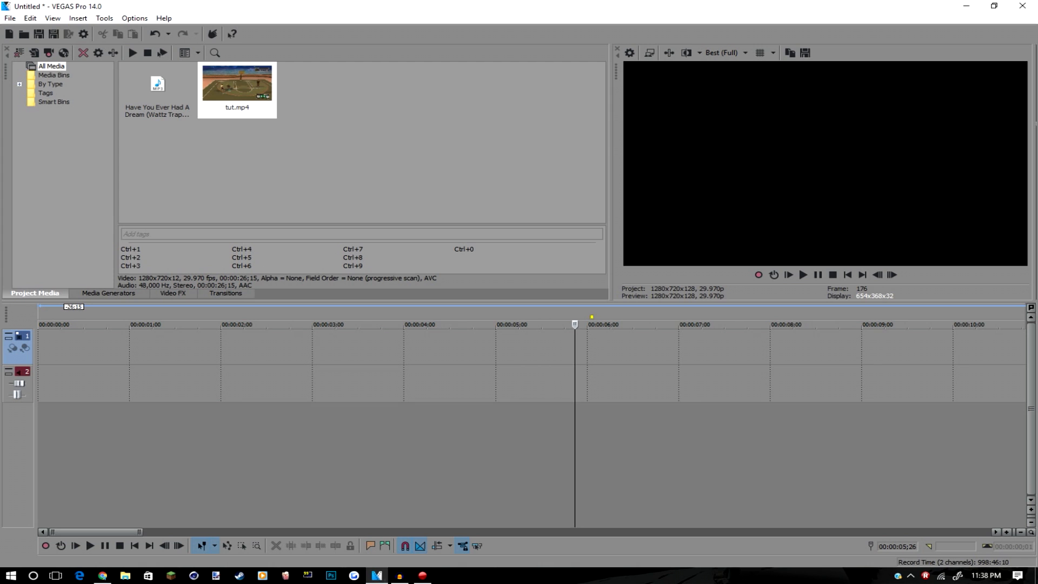
left_click_drag(260, 106, 41, 349)
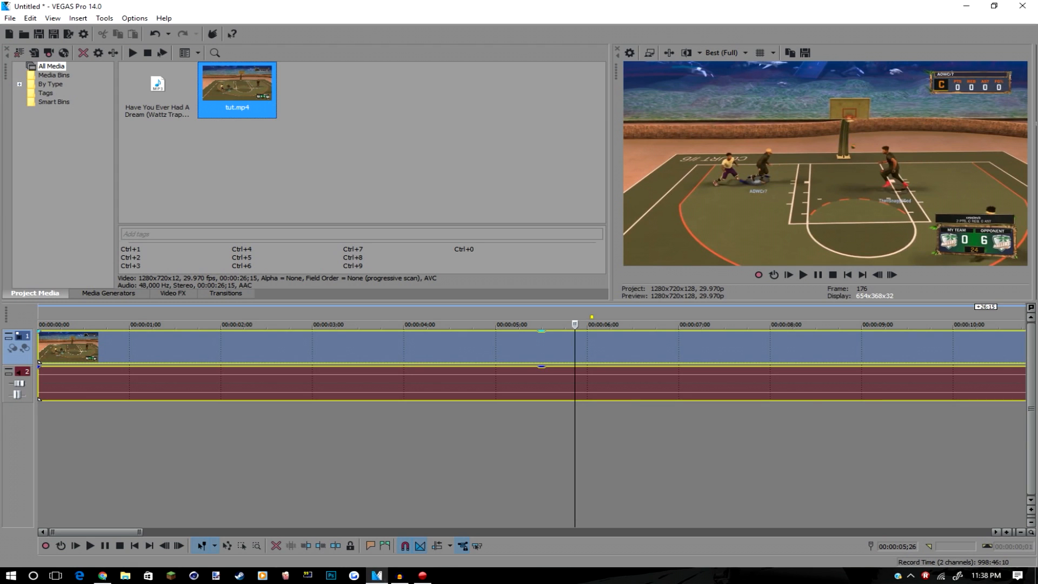
Set the project's video width to 1280 and height to 720 in the project properties
left_click(630, 52)
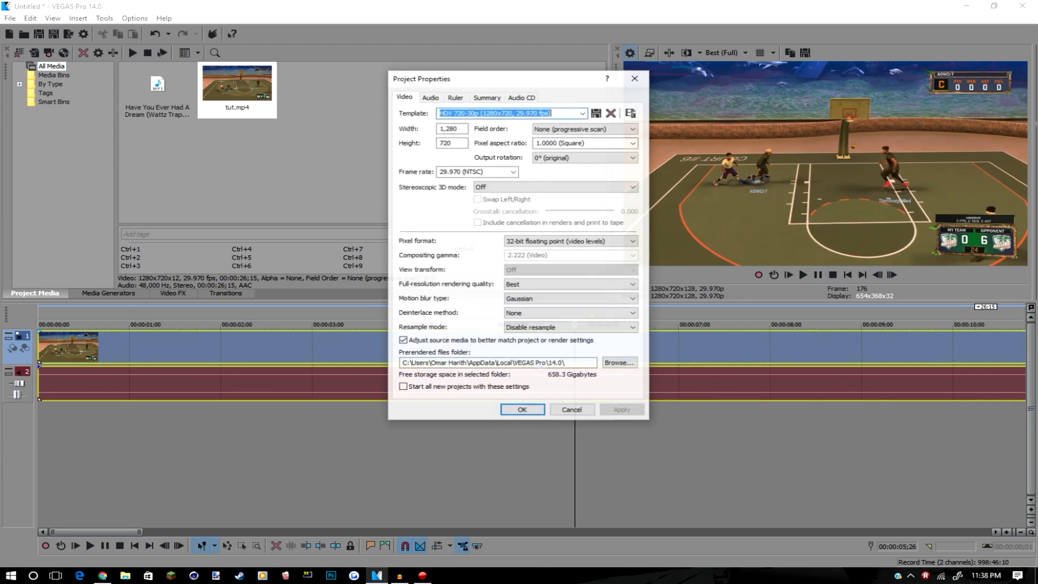
left_click_drag(472, 77, 421, 102)
left_click(533, 137)
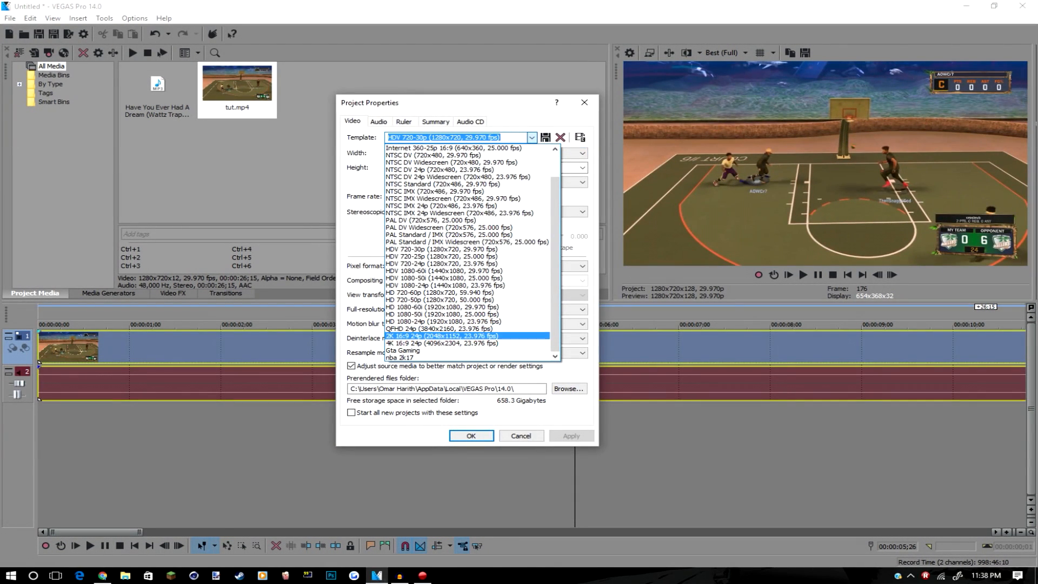
key("Return")
key("Tab")
type("1,28")
type("0")
key("Tab")
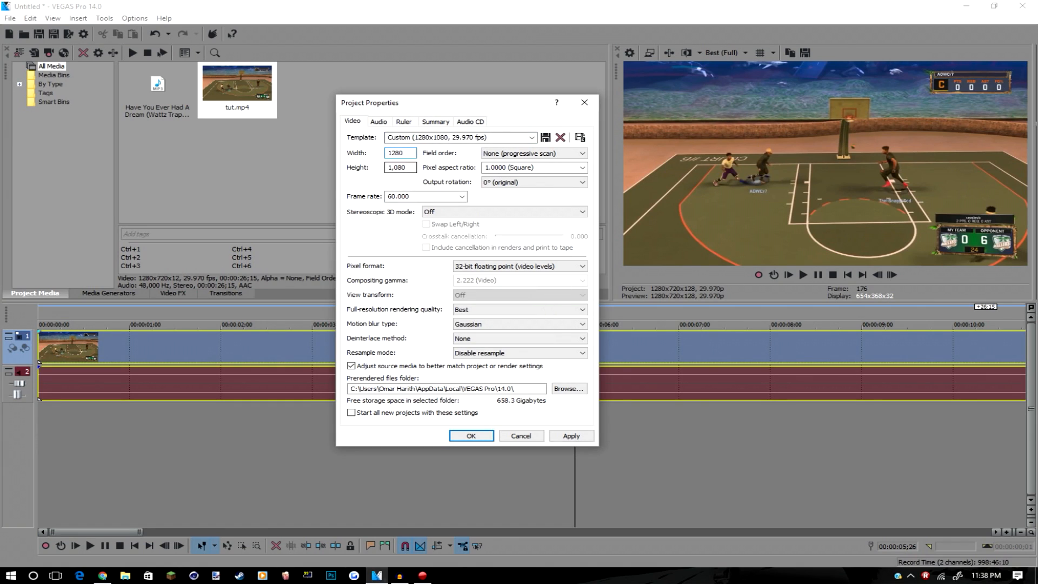
type("720")
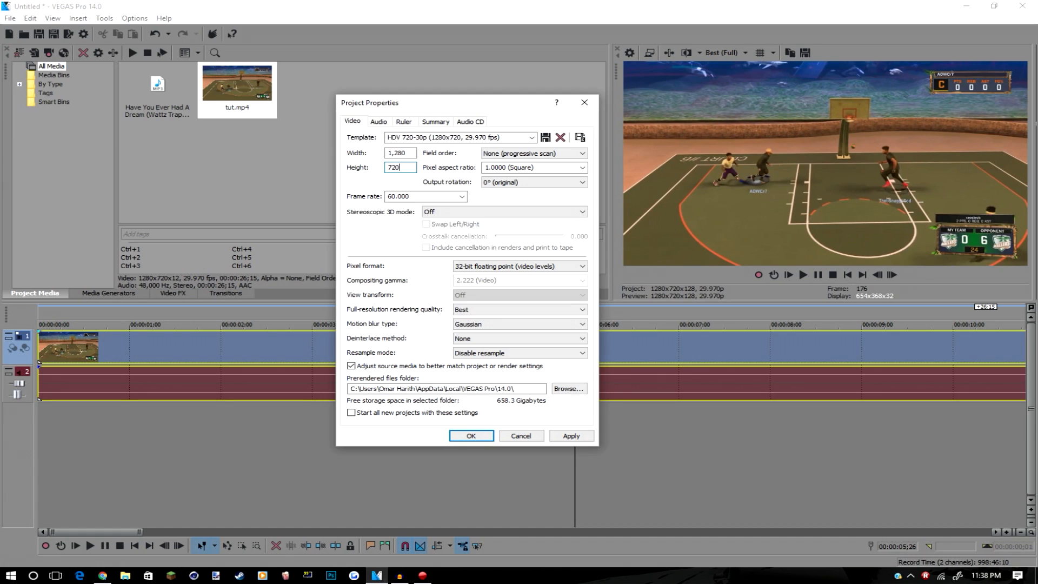
Set the project's frame rate to 29.970 (NTSC) and apply the project properties
left_click(462, 197)
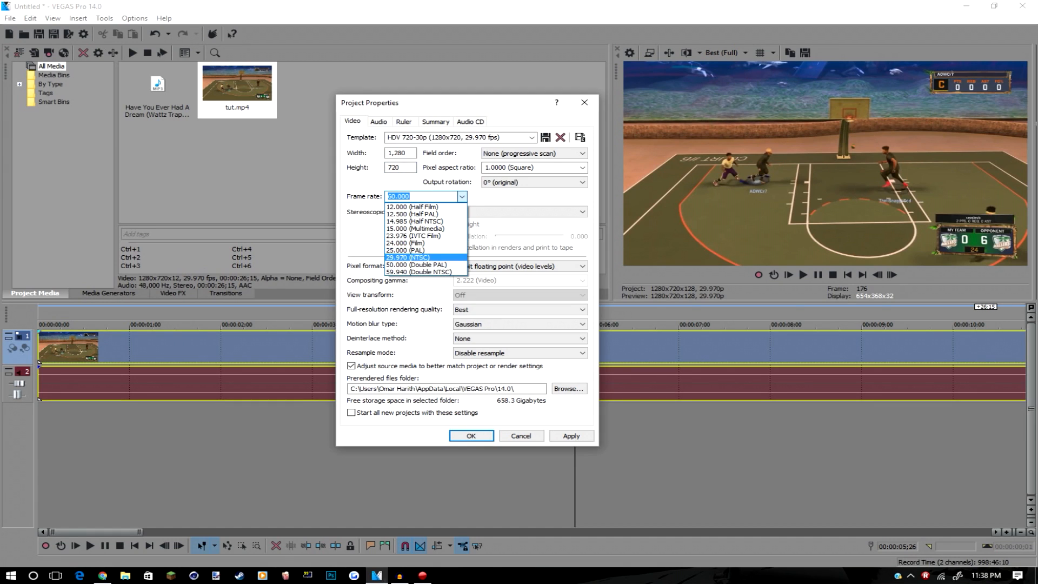
left_click(421, 258)
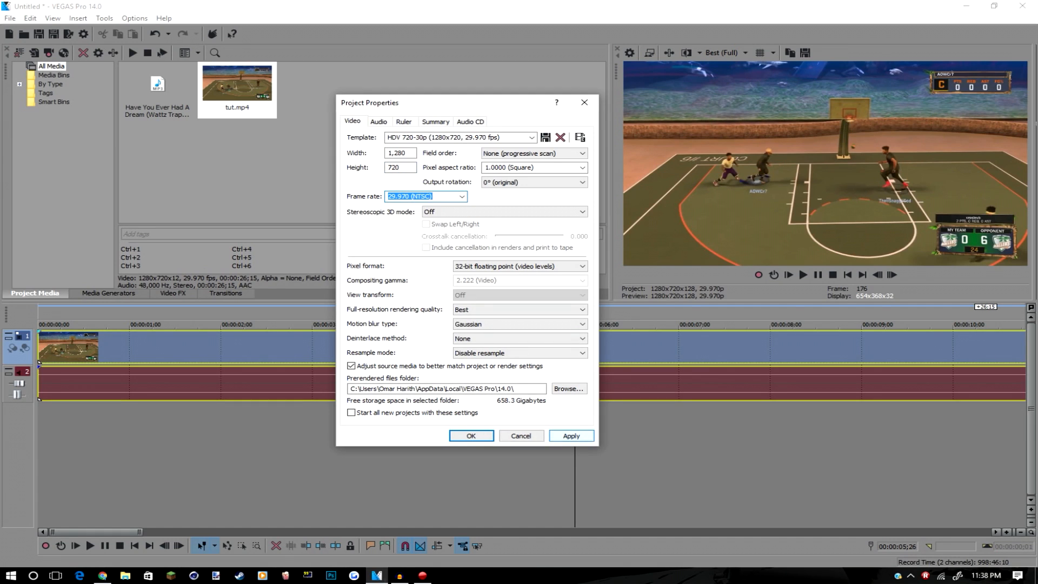
left_click(571, 435)
left_click(471, 436)
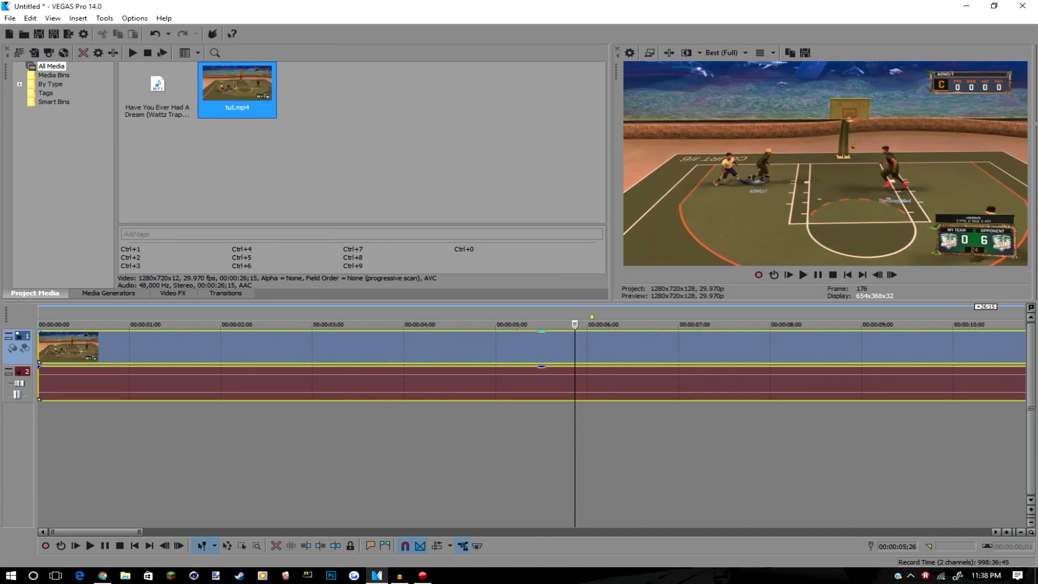
Minimize the editor and show the detailed file properties of the SHAREfactory video in the middle of the desktop
left_click(967, 5)
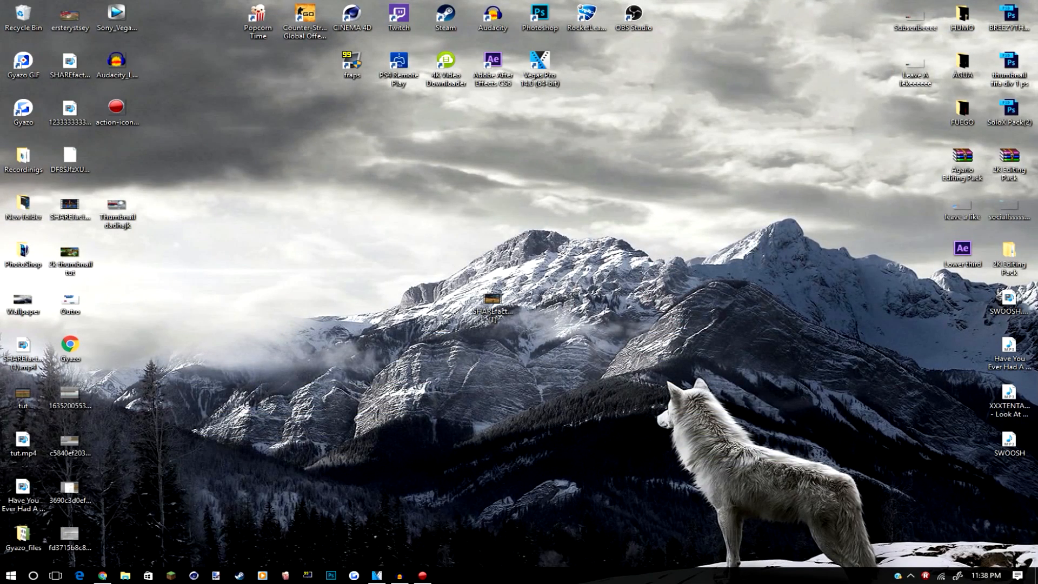
left_click_drag(655, 361, 436, 269)
right_click(654, 360)
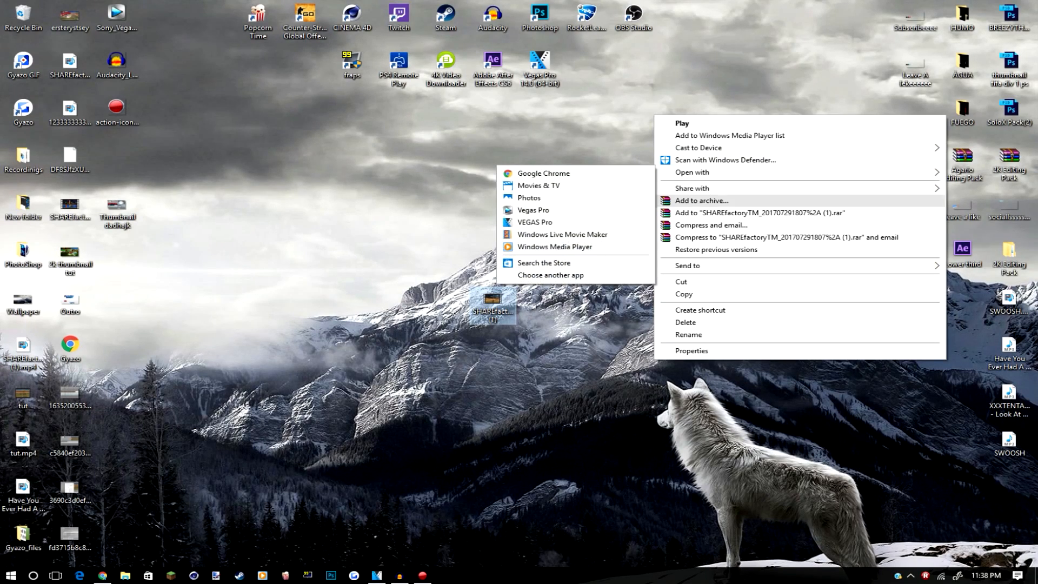
left_click(692, 351)
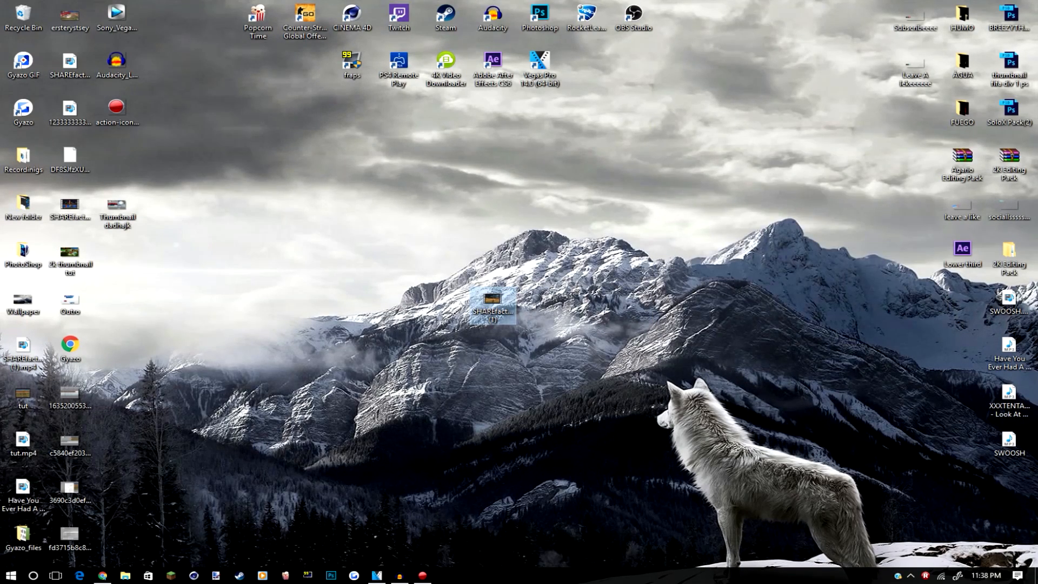
left_click_drag(769, 292, 648, 178)
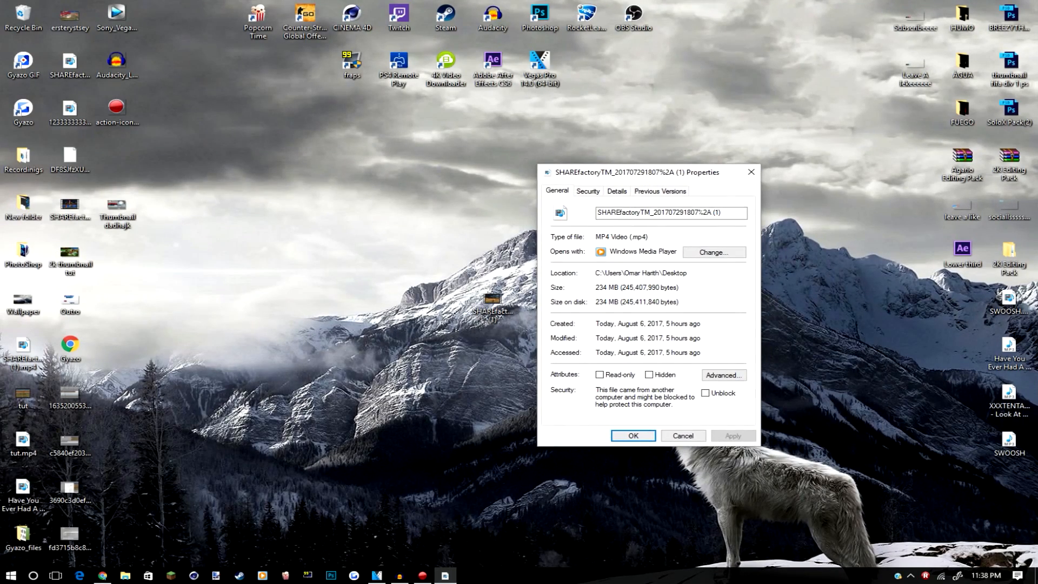
left_click(617, 191)
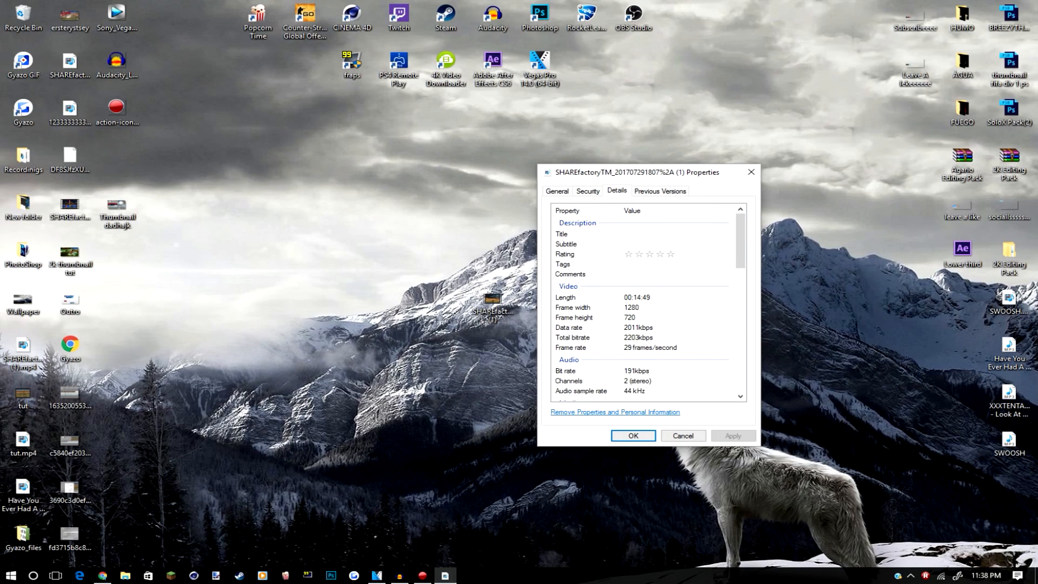
Check the video file's frame rate, frame width and frame height, and close its properties
scroll(644, 305, "down", 1)
left_click(649, 319)
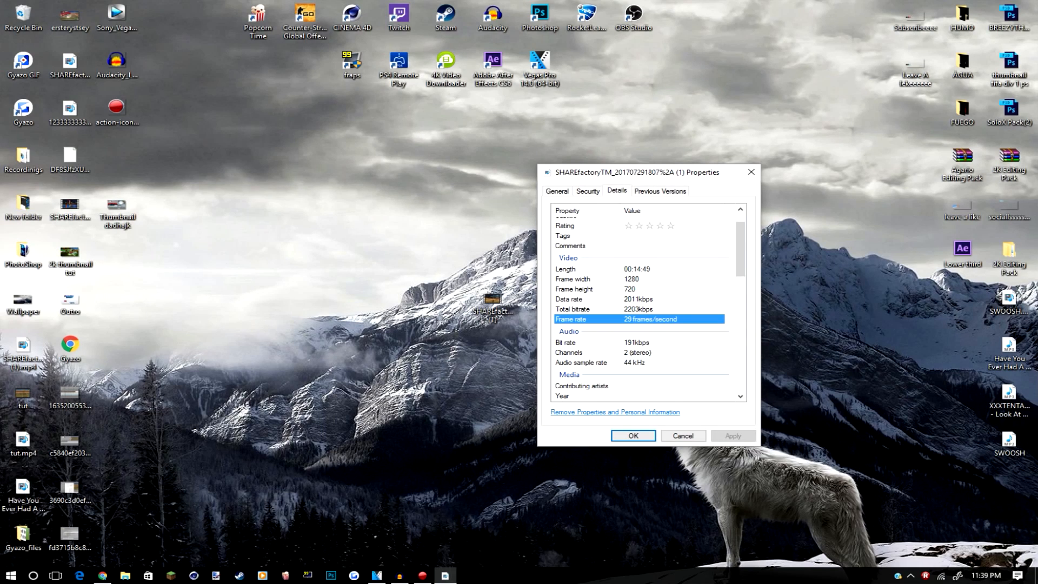
left_click(632, 279)
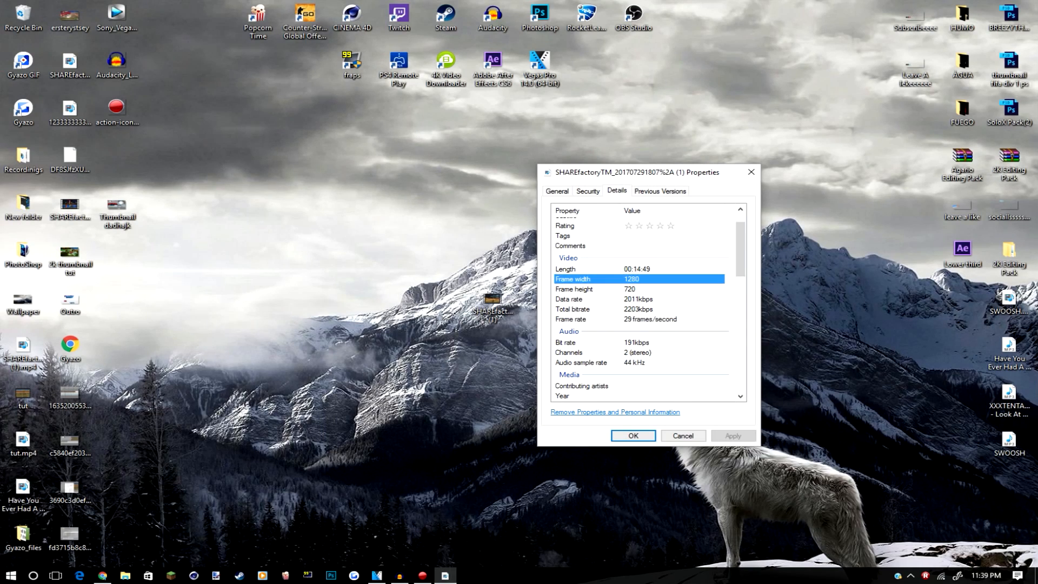
left_click(631, 289)
left_click(631, 280)
left_click(631, 289)
left_click(632, 279)
left_click(631, 289)
left_click(683, 436)
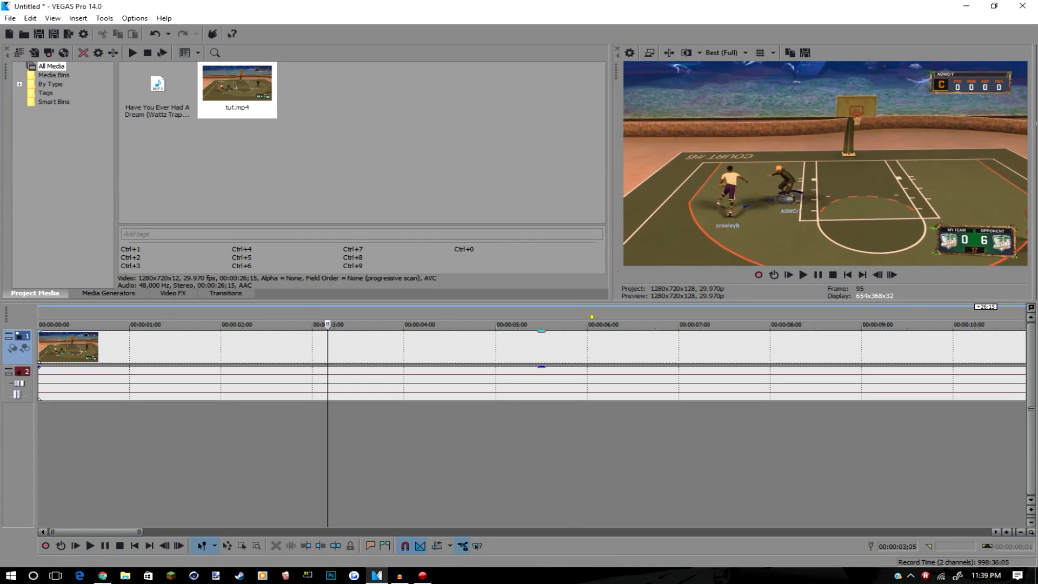
Return to VEGAS Pro and review the width, height and frame rate in the project properties
left_click(630, 53)
left_click_drag(459, 128, 443, 143)
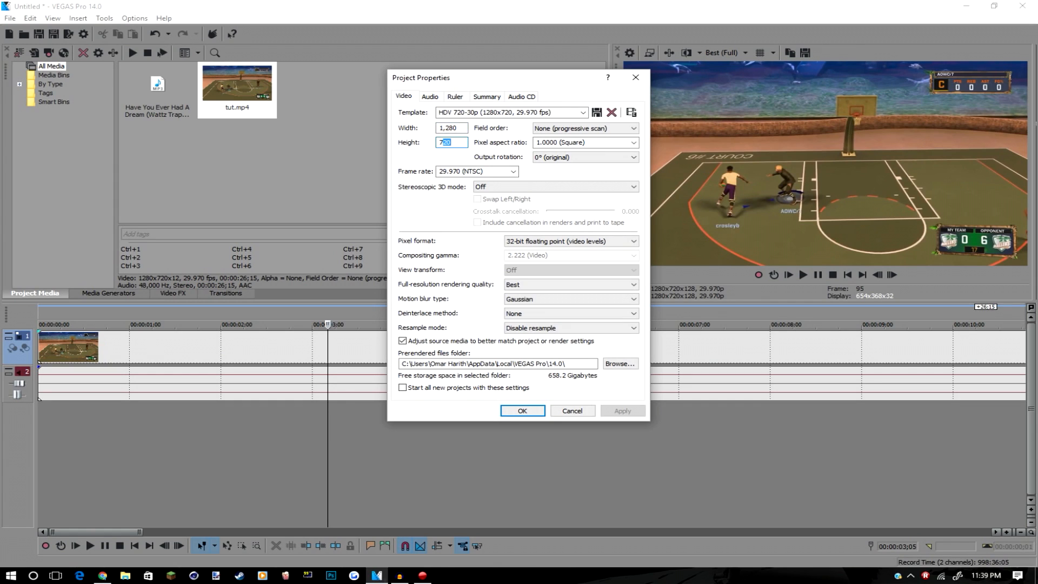
left_click(513, 172)
left_click(513, 171)
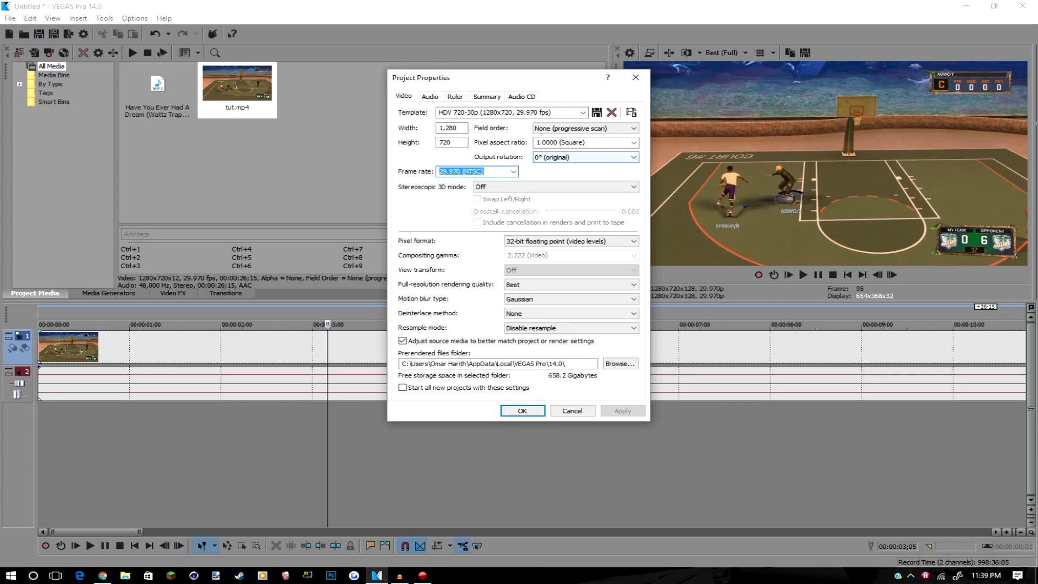
left_click(522, 410)
Reopen the project properties and examine the available pixel format options
left_click(630, 52)
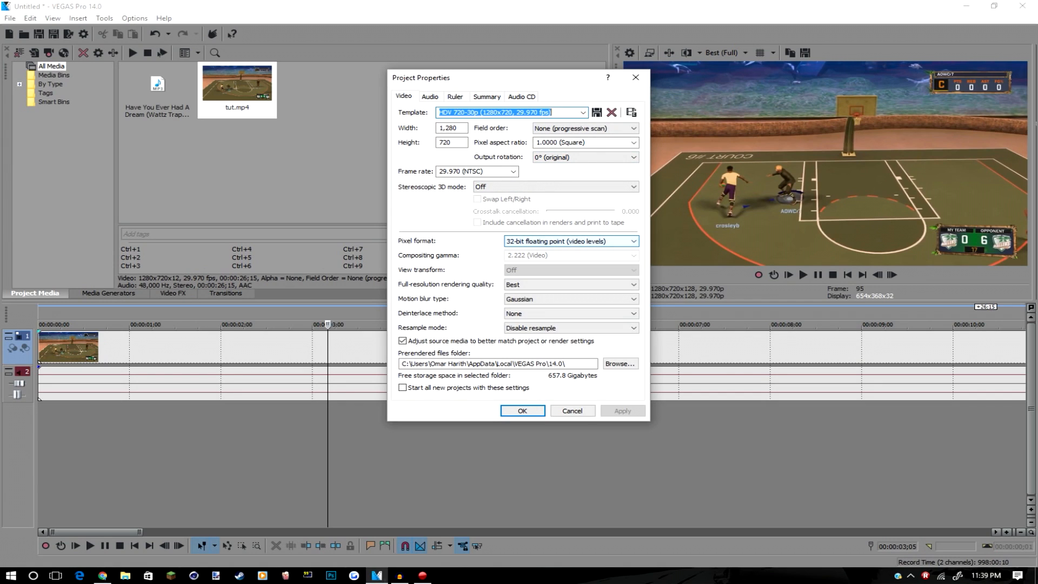
left_click(572, 241)
left_click(571, 241)
left_click(572, 241)
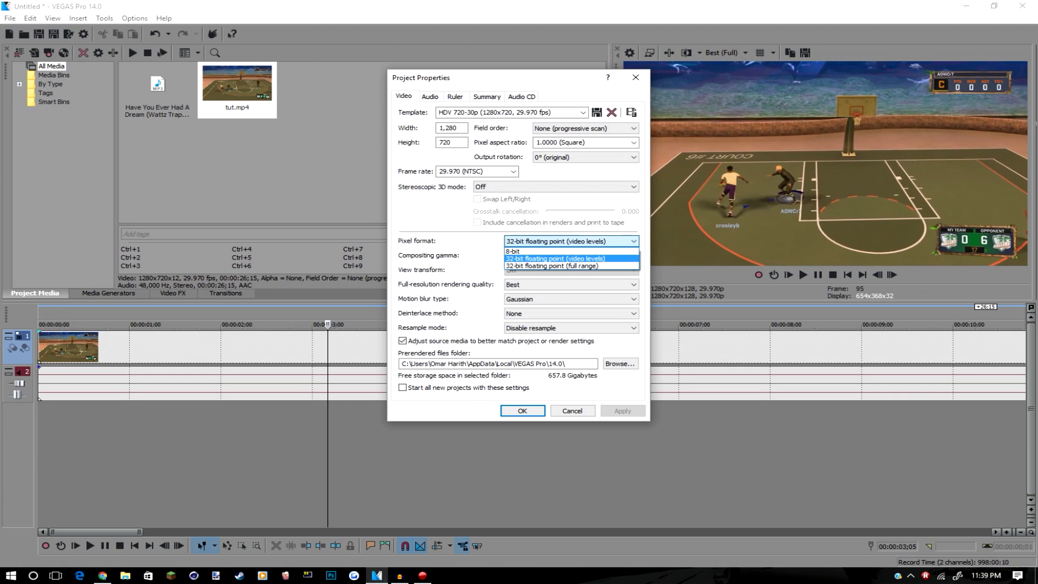
left_click(571, 241)
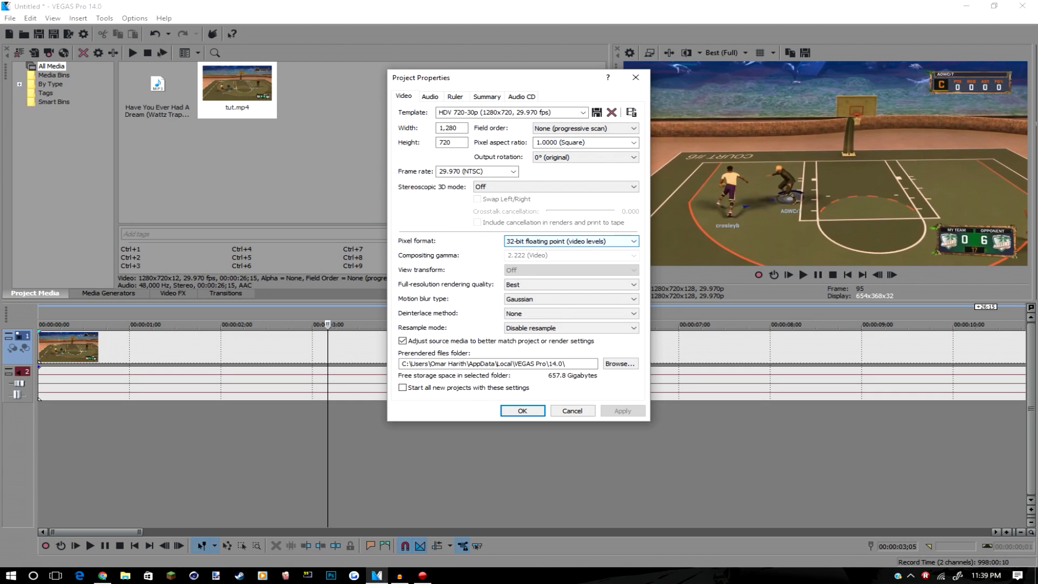
mouse_move(476, 77)
left_mouse_down()
mouse_move(447, 76)
mouse_move(468, 77)
left_mouse_up()
left_click(572, 241)
left_click(572, 242)
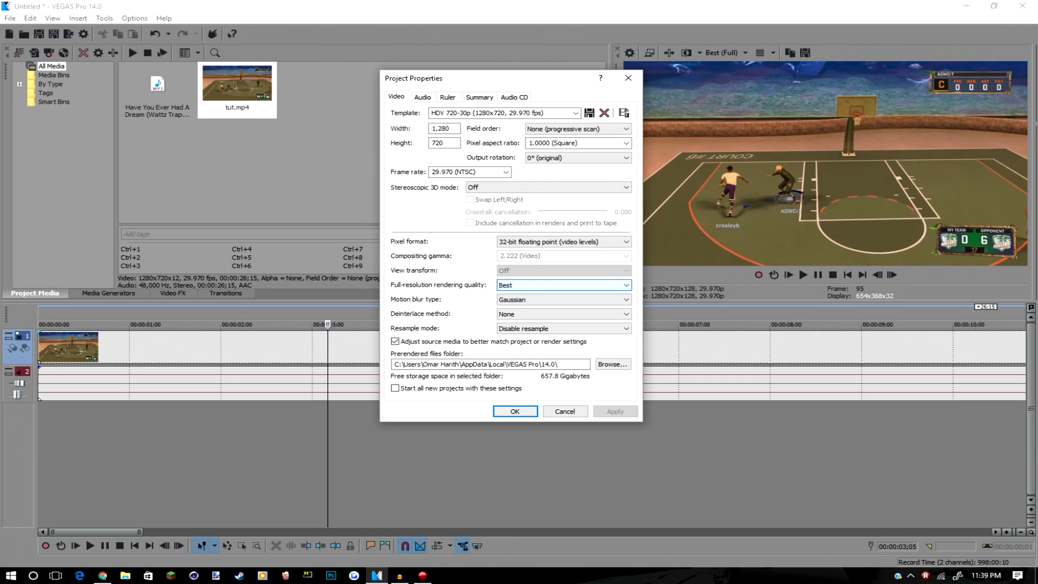
Keep Best rendering quality, Gaussian motion blur and no deinterlacing in the project properties, and choose Disable resample as the resample mode
left_click(564, 285)
left_click(564, 285)
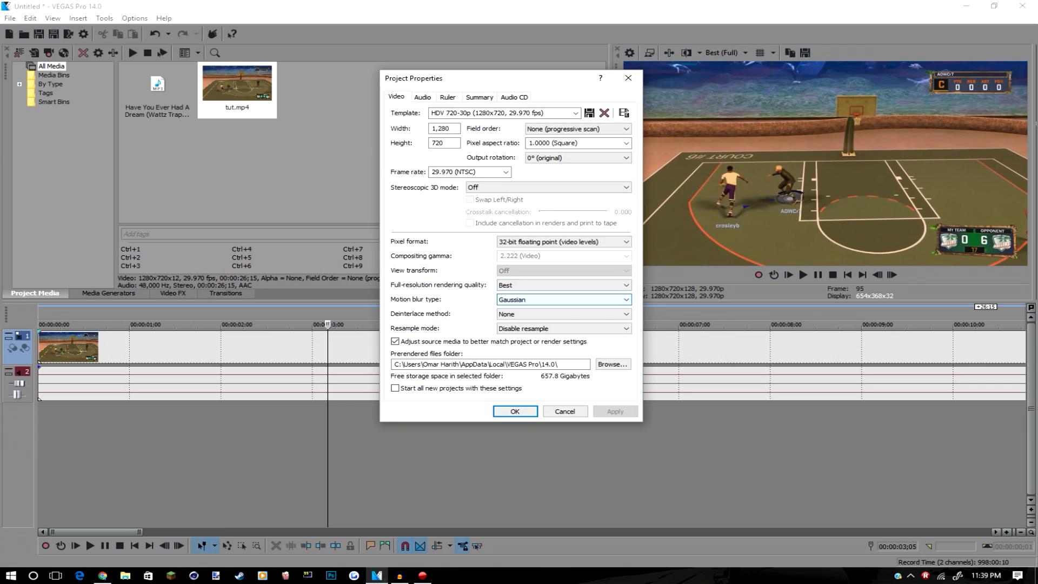
left_click(564, 299)
left_click(564, 300)
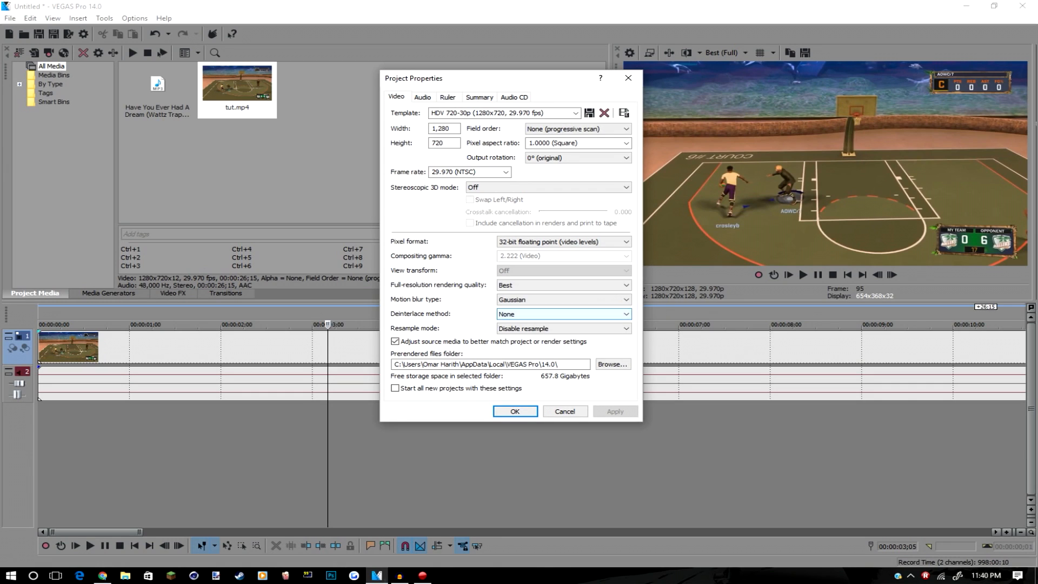
left_click(564, 314)
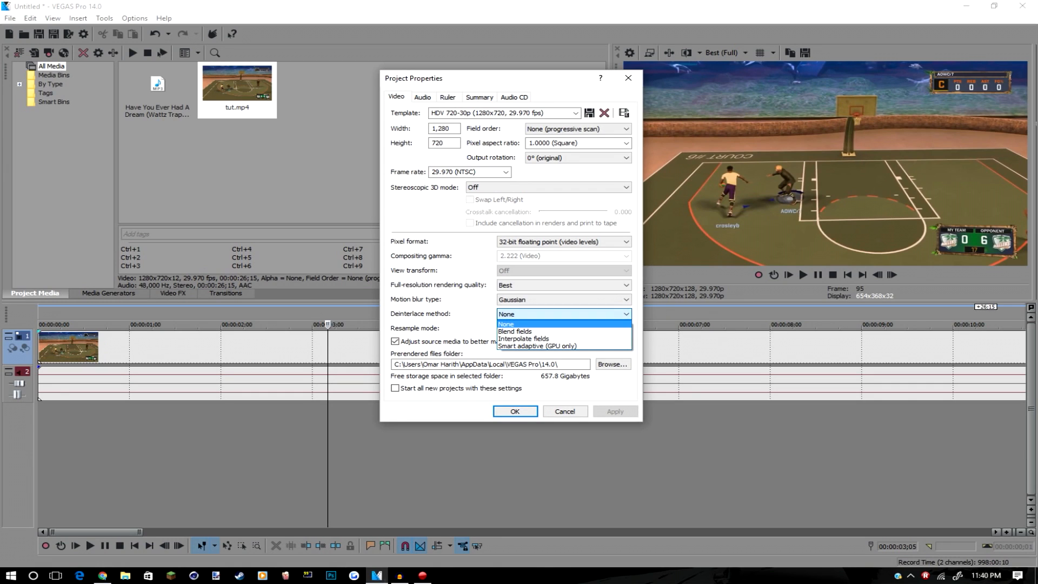
left_click(564, 314)
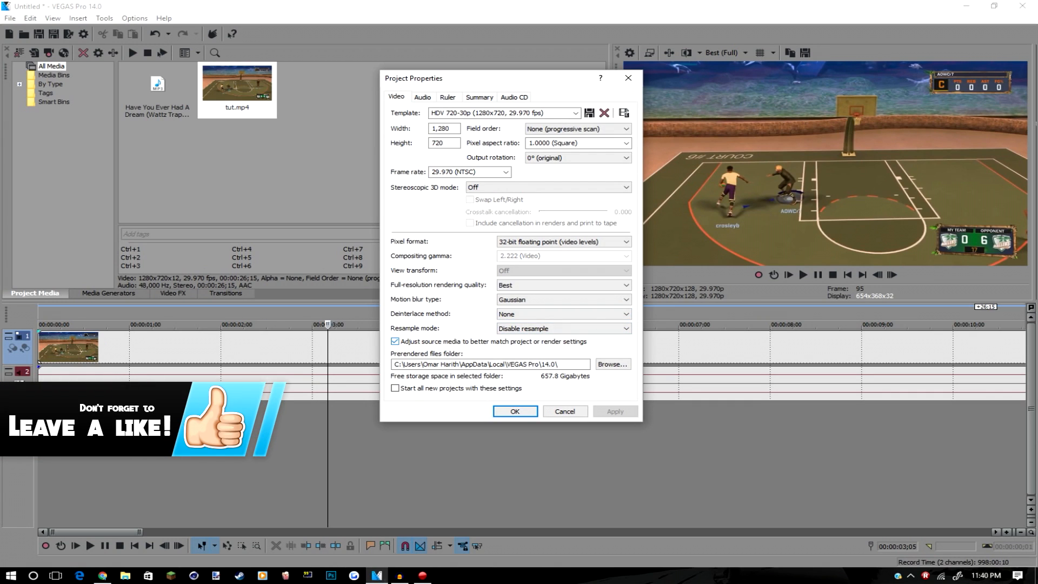
left_click(564, 328)
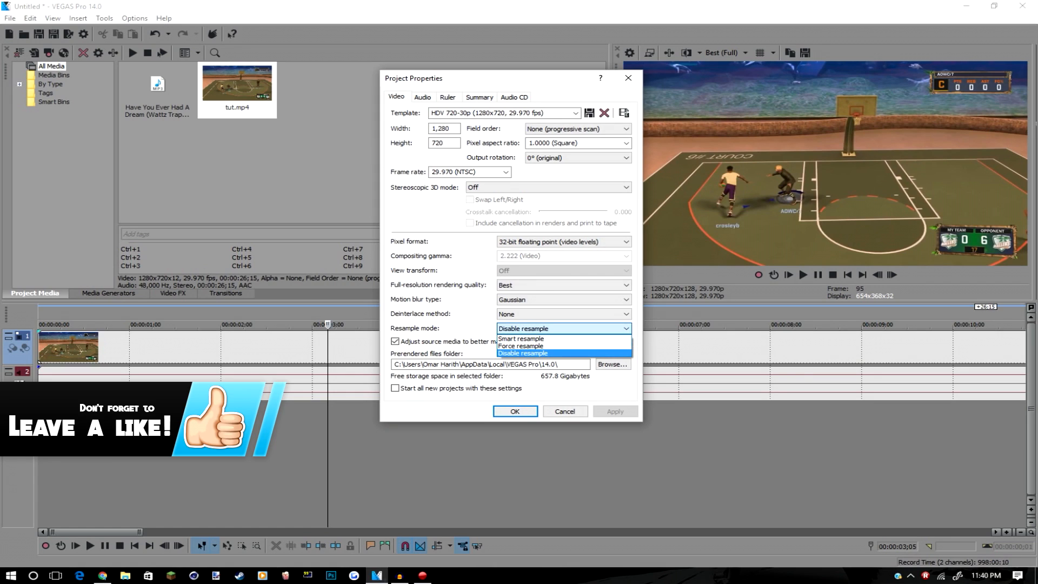
left_click(564, 355)
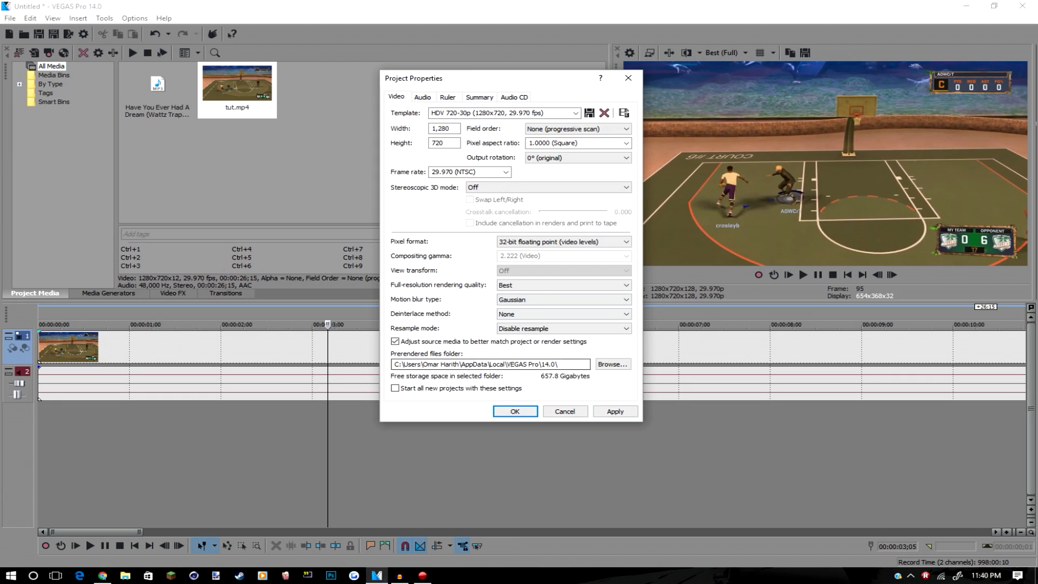
Look through the audio and remaining project properties, return to the video settings and accept the properties
left_click(423, 97)
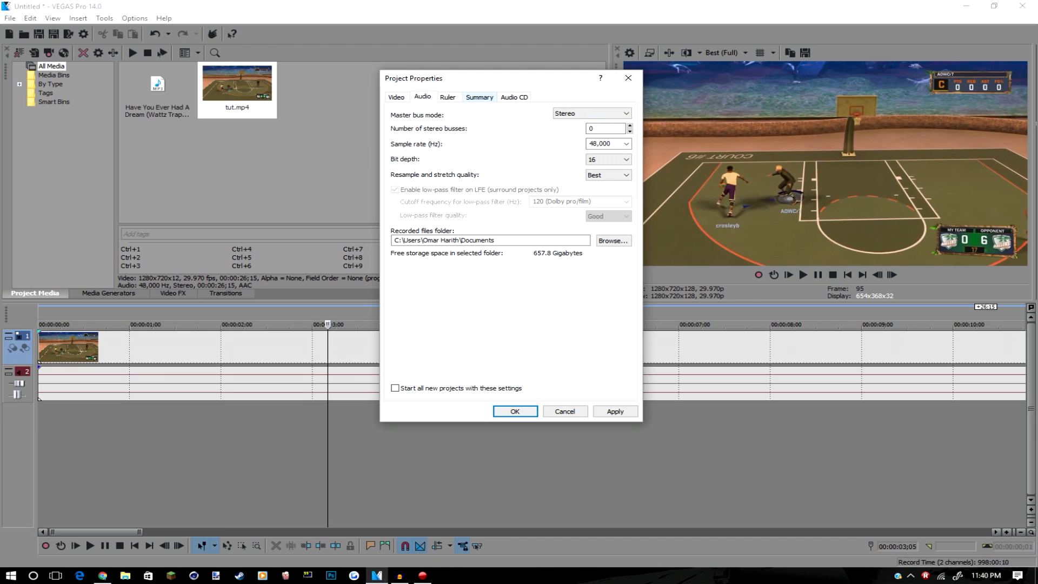
key("ctrl+Tab")
key("ctrl+Tab")
key("ctrl+Tab")
key("ctrl+Tab")
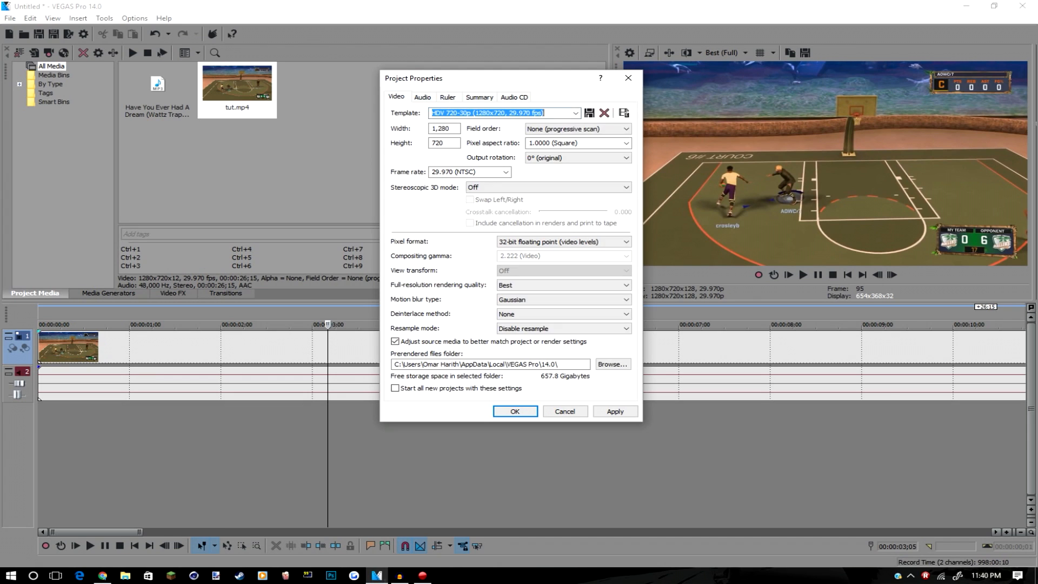
key("Return")
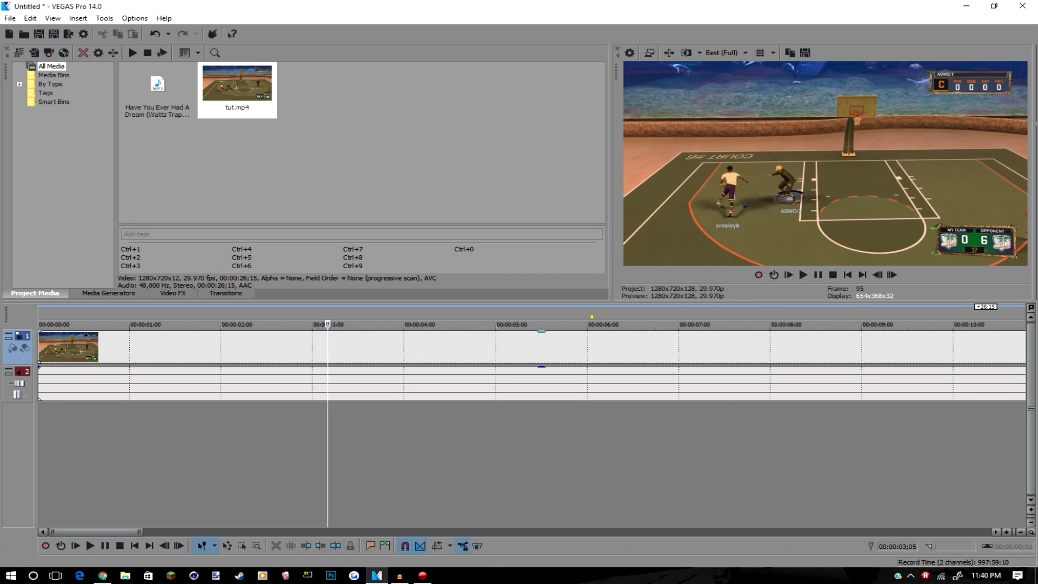
left_click(966, 6)
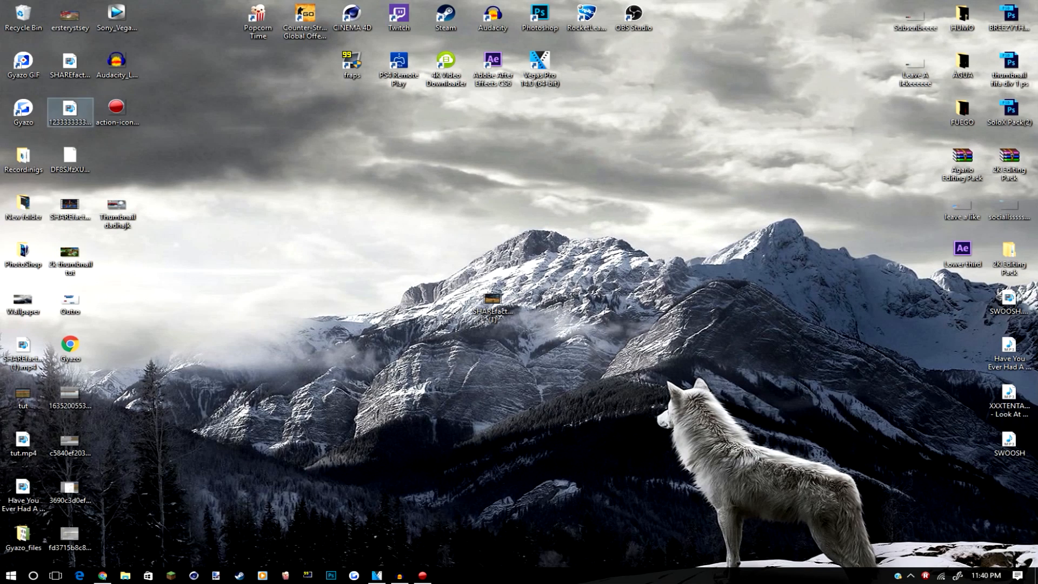
left_click_drag(71, 111, 150, 142)
left_click_drag(71, 114, 68, 109)
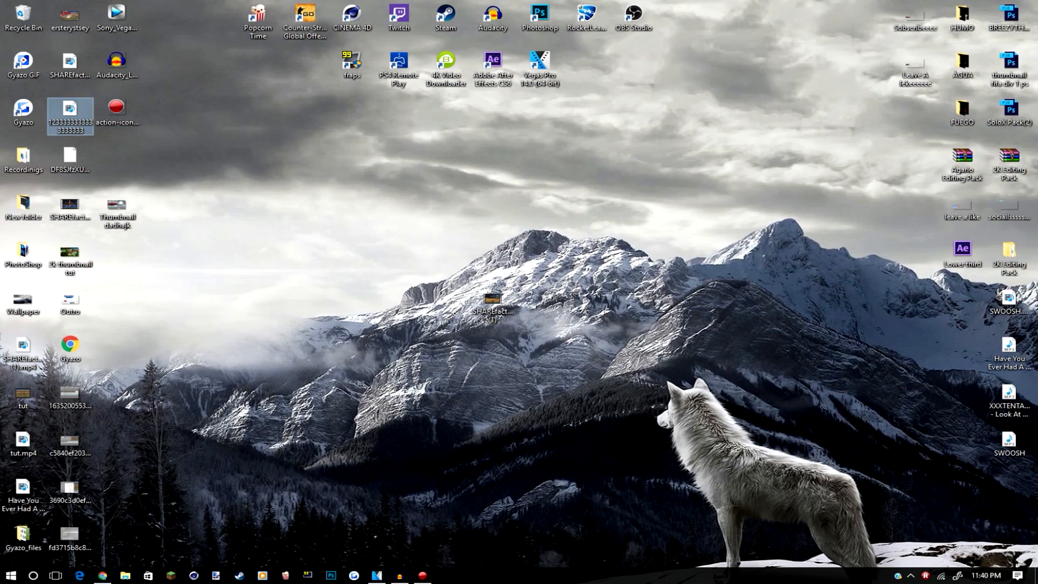
left_click(377, 575)
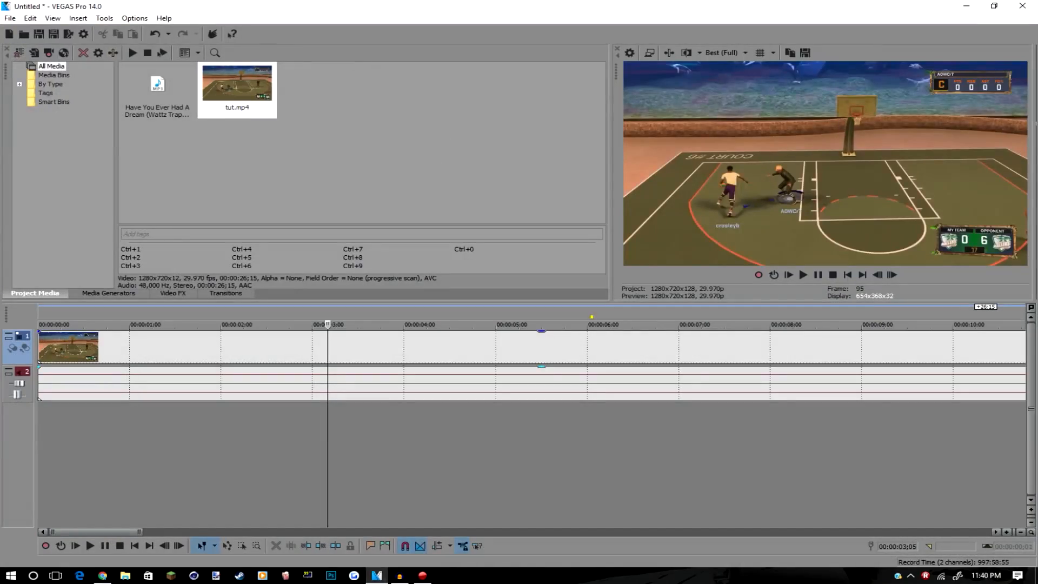
Split the gameplay clip and its audio on the timeline at 00:00:01;23
left_click(328, 385)
left_click(218, 348)
left_click(200, 384)
mouse_move(200, 384)
left_mouse_down()
mouse_move(230, 384)
mouse_move(200, 384)
left_mouse_up()
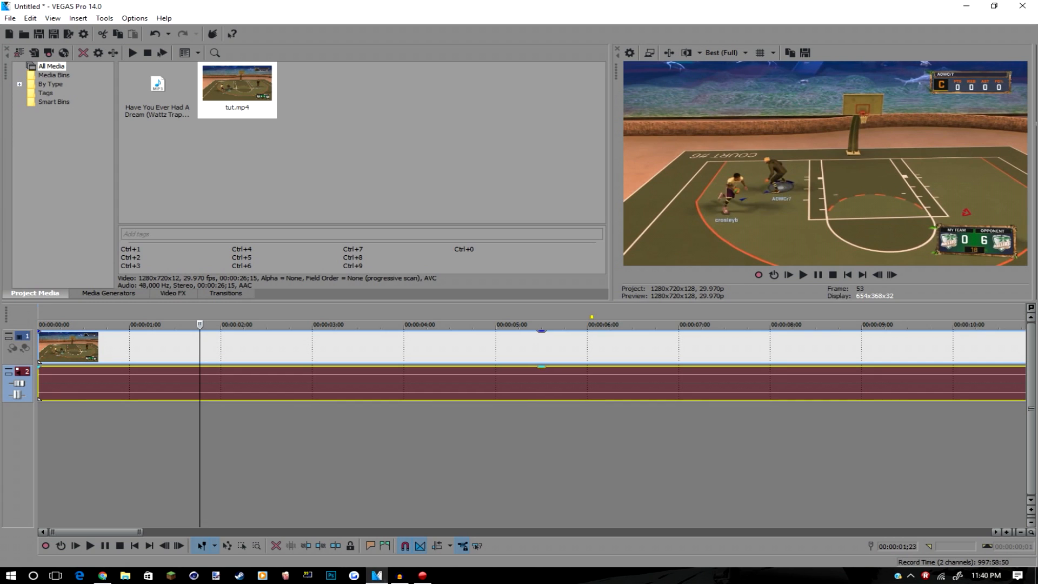
key("s")
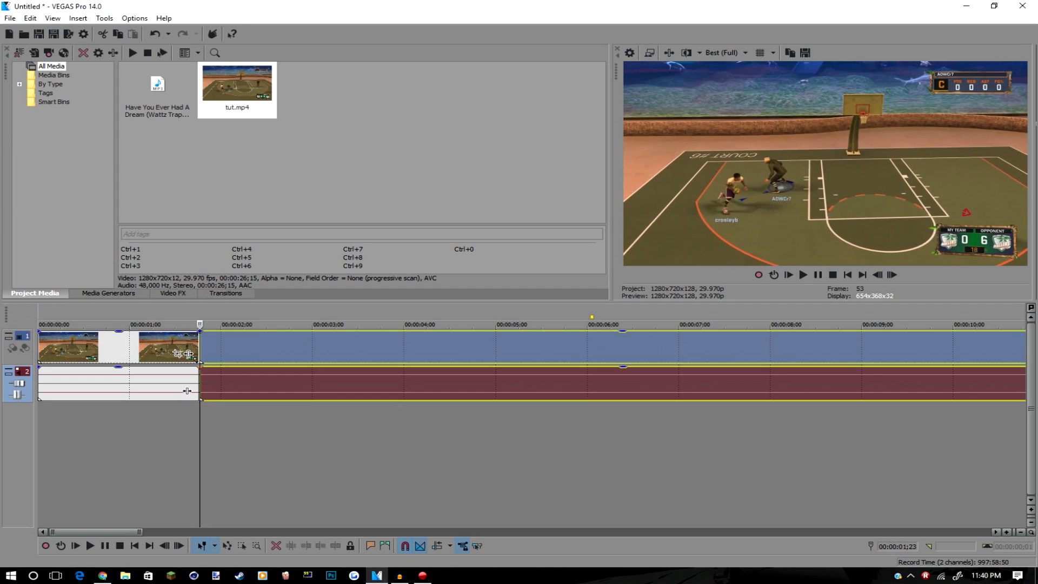
Split the rest of the gameplay clip at about 2.2, 4.2 and 3.1 seconds
left_click(242, 445)
key("s")
left_click(422, 445)
key("s")
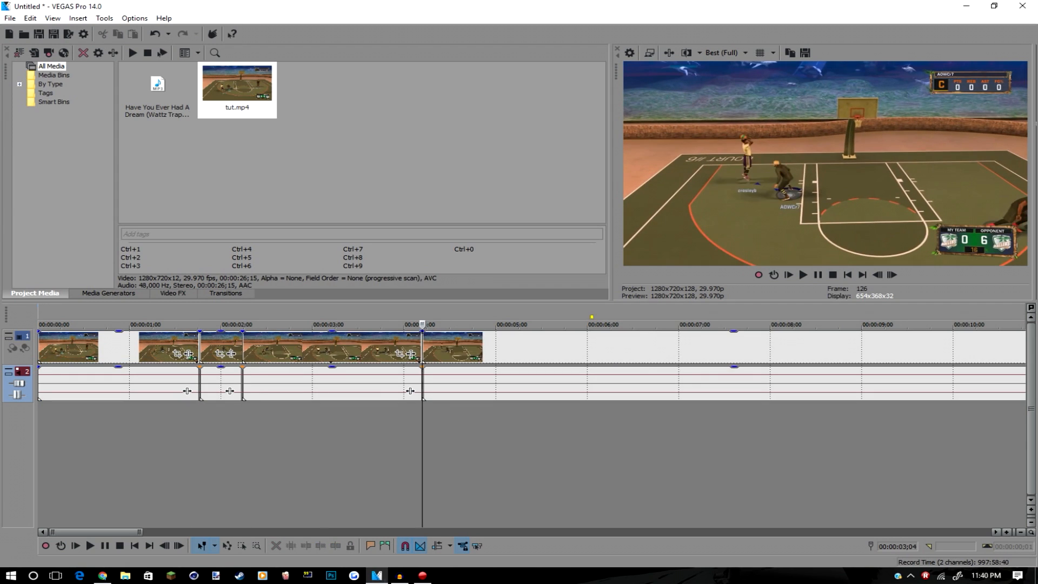
left_click(324, 444)
key("s")
Select the timeline range from 00:00:04;19 to 00:00:04;26
left_click(367, 444)
left_click_drag(483, 444, 462, 445)
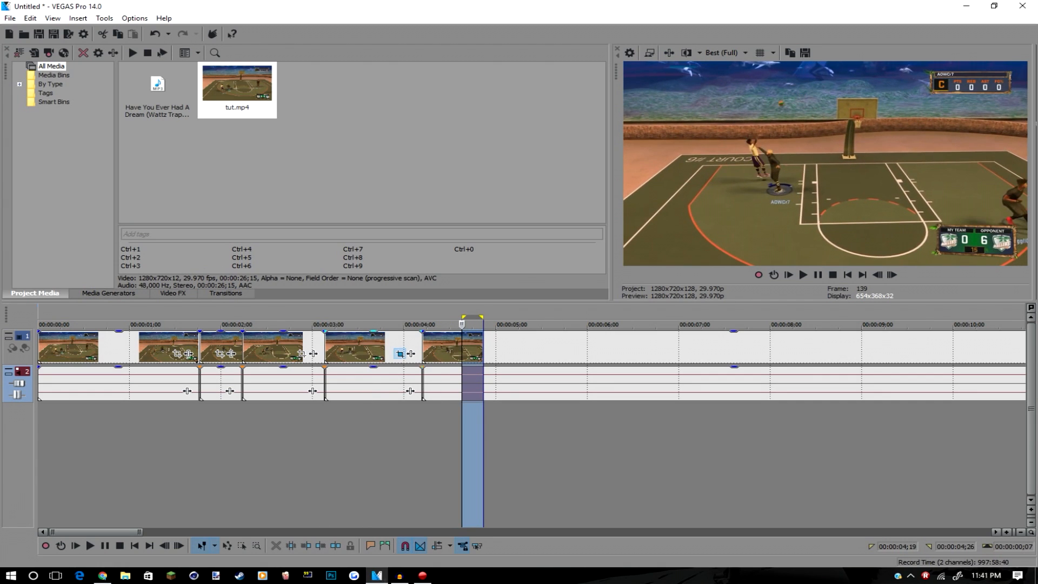
left_click(400, 354)
left_click(916, 157)
Open the render custom settings of the MainConcept AVC/AAC template Nba2k (*) 1280 (*) and set the frame size to HD 720 (1280x720)
left_click(68, 34)
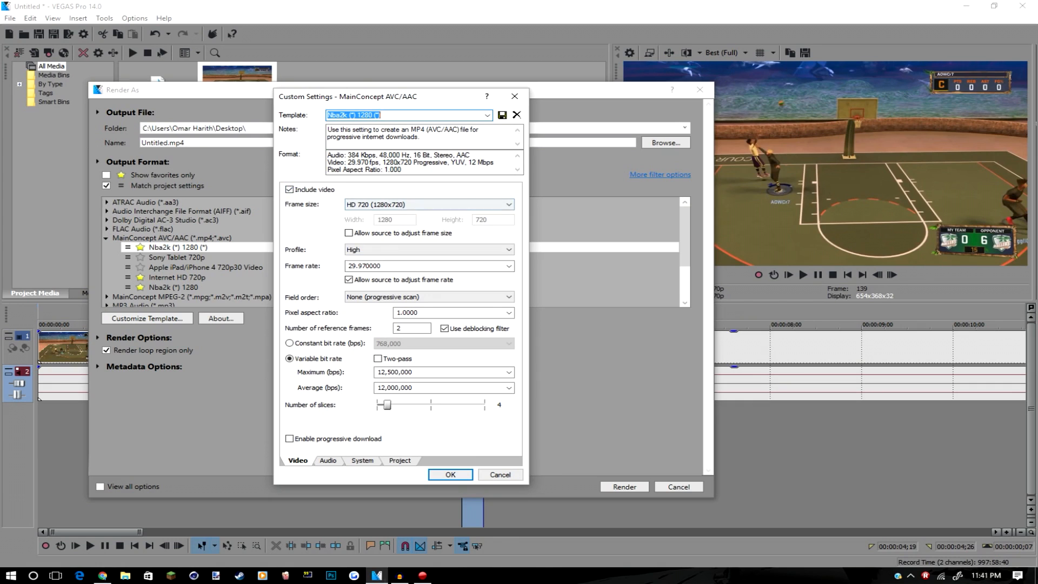
left_click(430, 204)
left_click(376, 265)
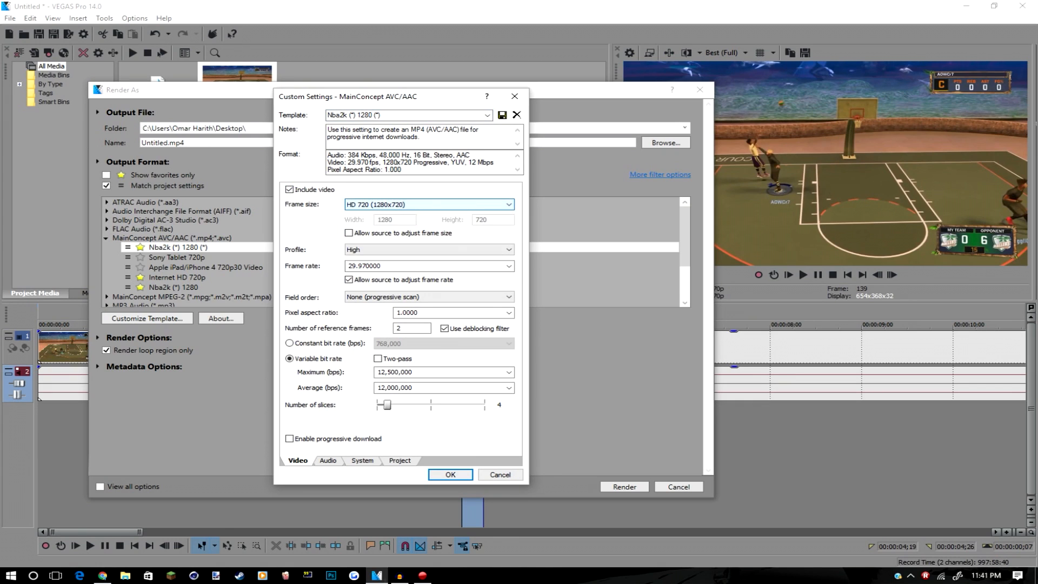
Examine the available frame size options of the render template, keeping HD 720 (1280x720)
left_click(429, 205)
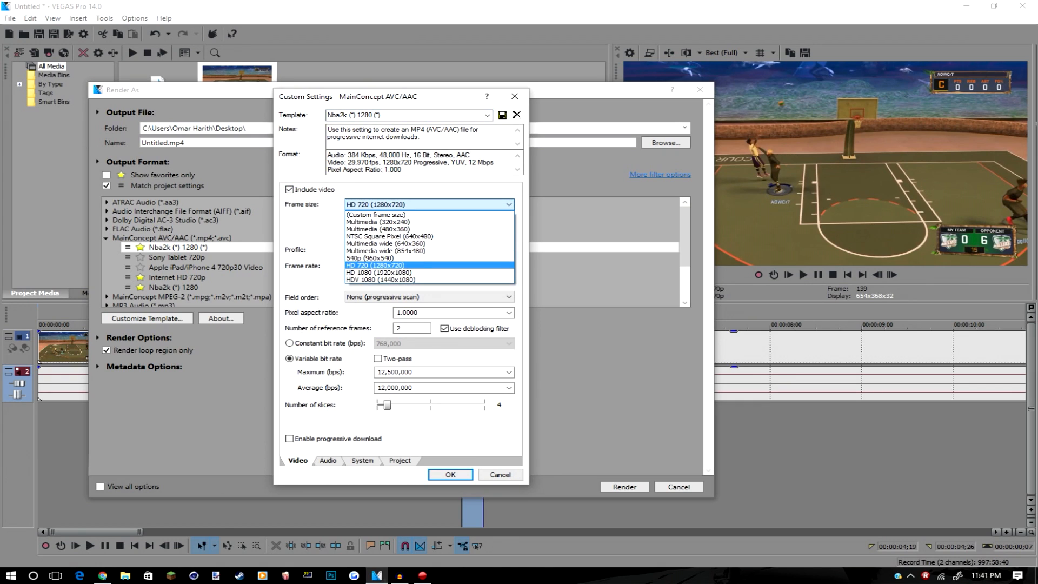
key("Up")
key("Up")
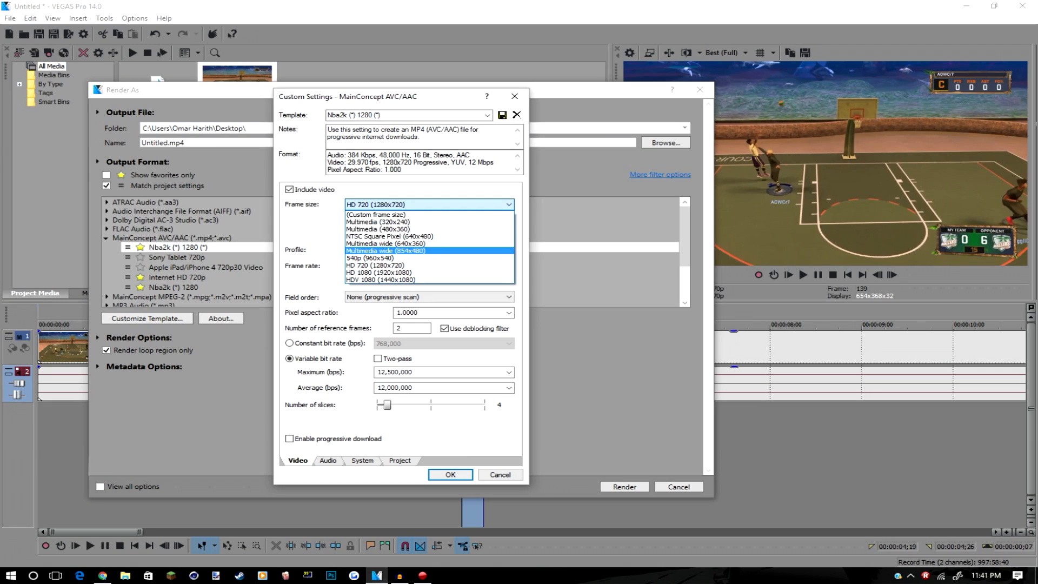
key("Down")
key("Down")
key("Down")
key("Down")
key("Up")
key("Up")
key("Up")
key("Up")
key("Up")
key("Up")
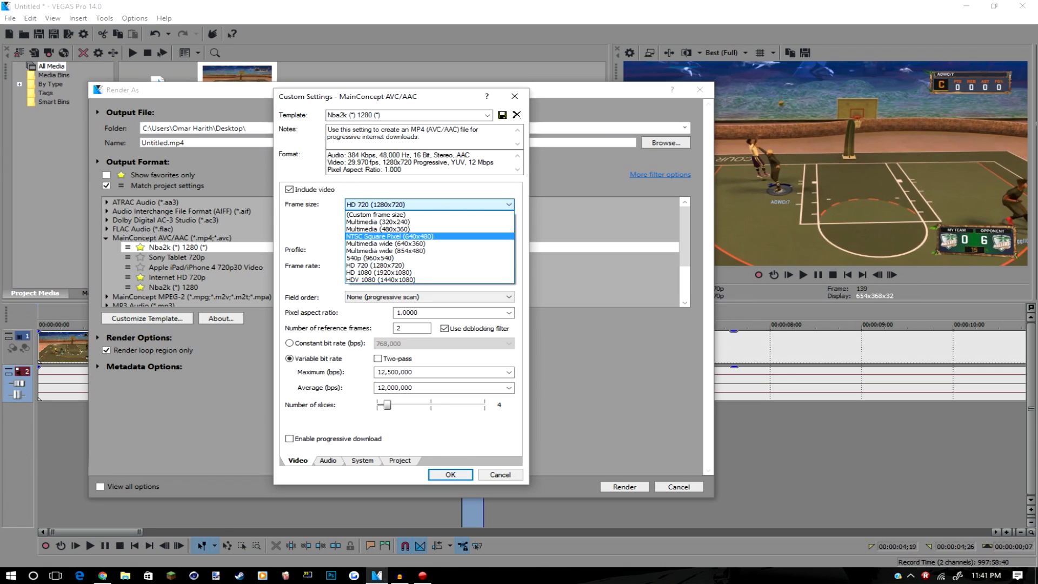
key("Down")
key("Down")
key("Down")
key("Down")
key("Down")
key("Up")
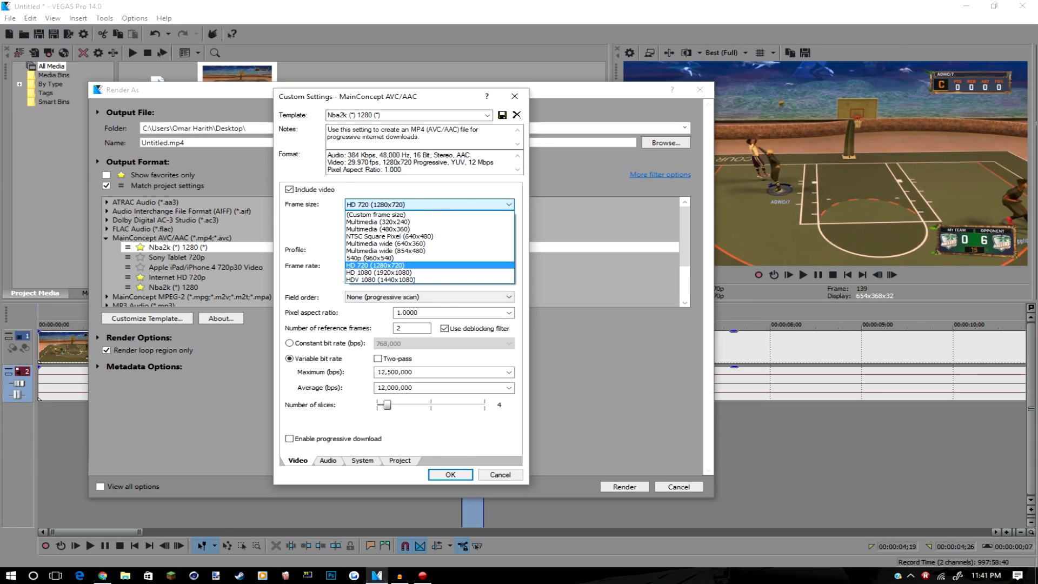
key("Return")
Check the template's profile options, keeping High, look at its frame rate and close the custom settings
left_click(429, 250)
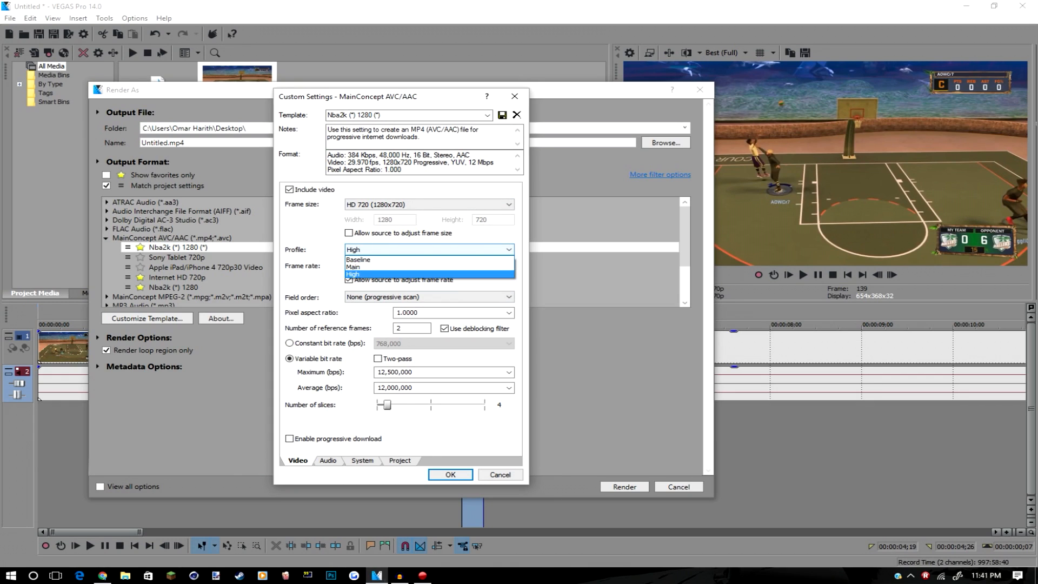
key("Up")
key("Down")
key("Return")
key("Tab")
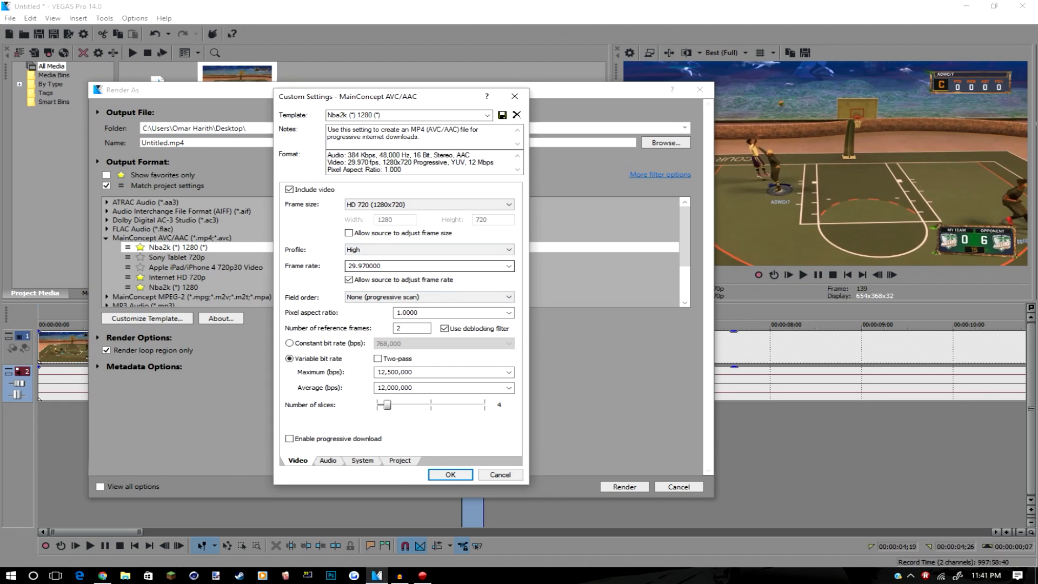
key("ctrl+a")
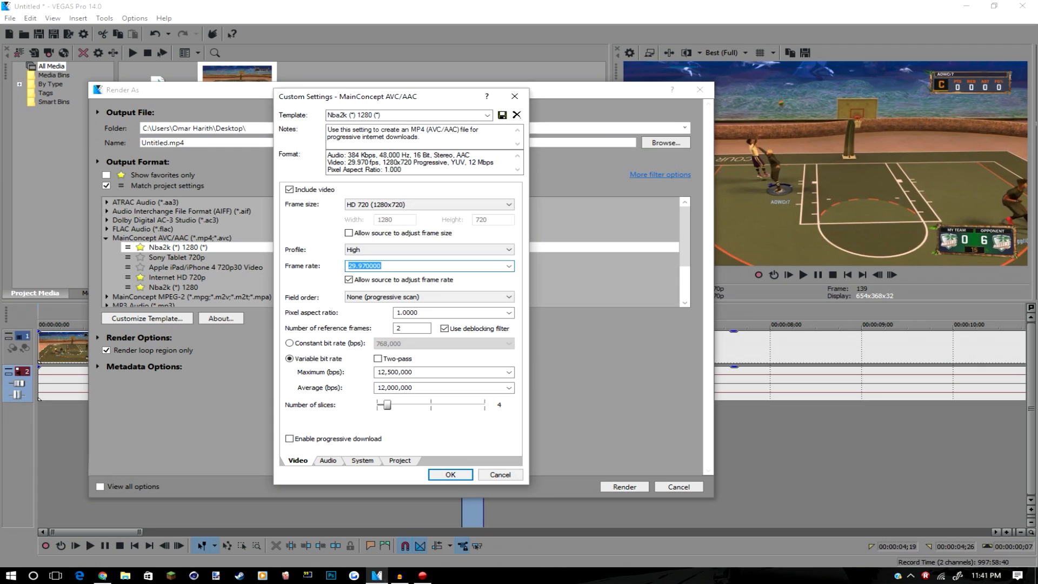
key("Escape")
Open the custom settings of the Nba2k (*) 1280 template and check its frame rate and field order
double_click(173, 288)
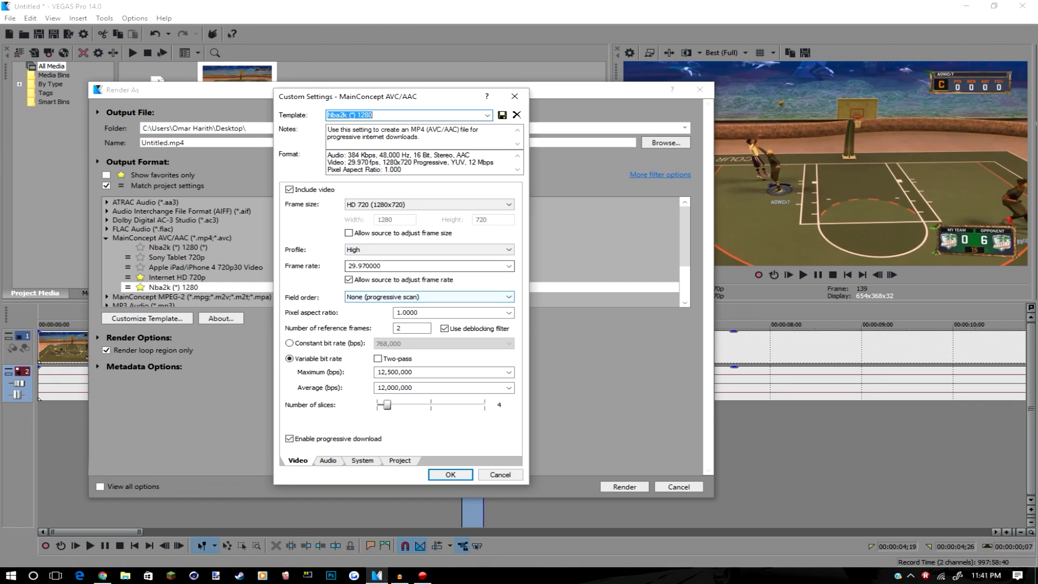
scroll(429, 265, "up", 5)
scroll(430, 266, "down", 5)
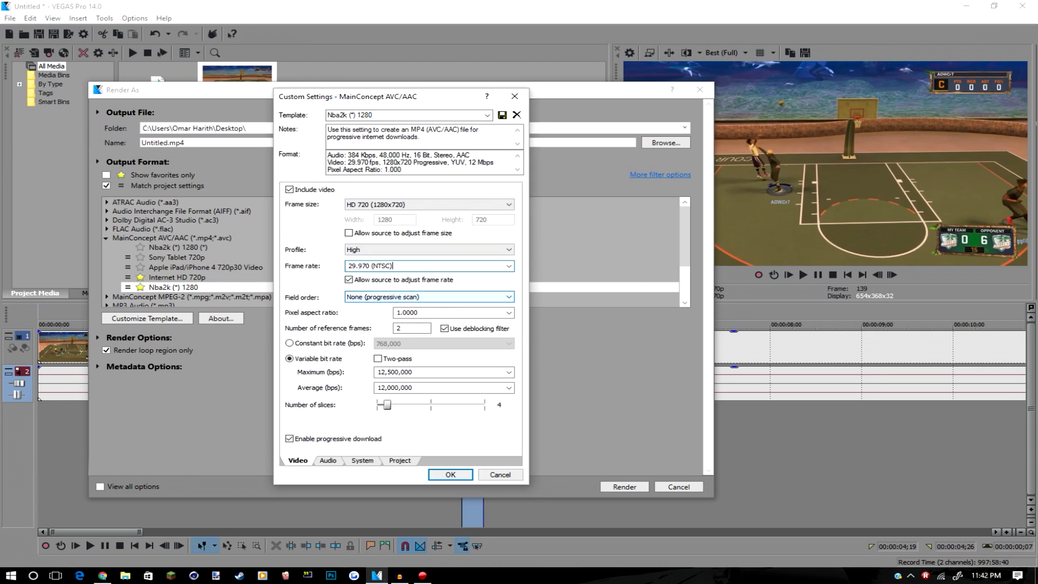
left_click(430, 297)
left_click(430, 297)
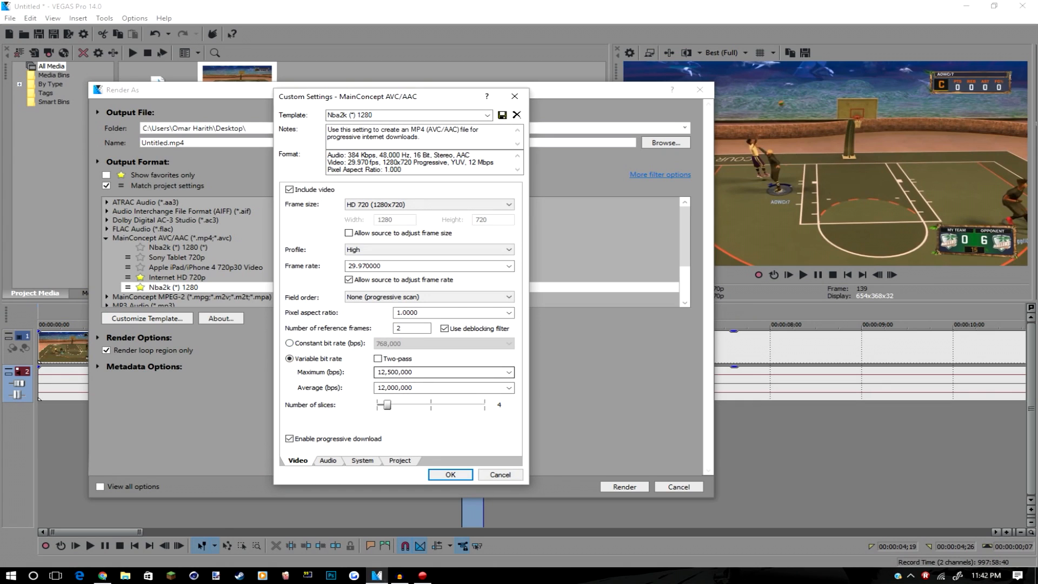
Examine the preset values offered for the maximum variable bit rate
left_click(508, 372)
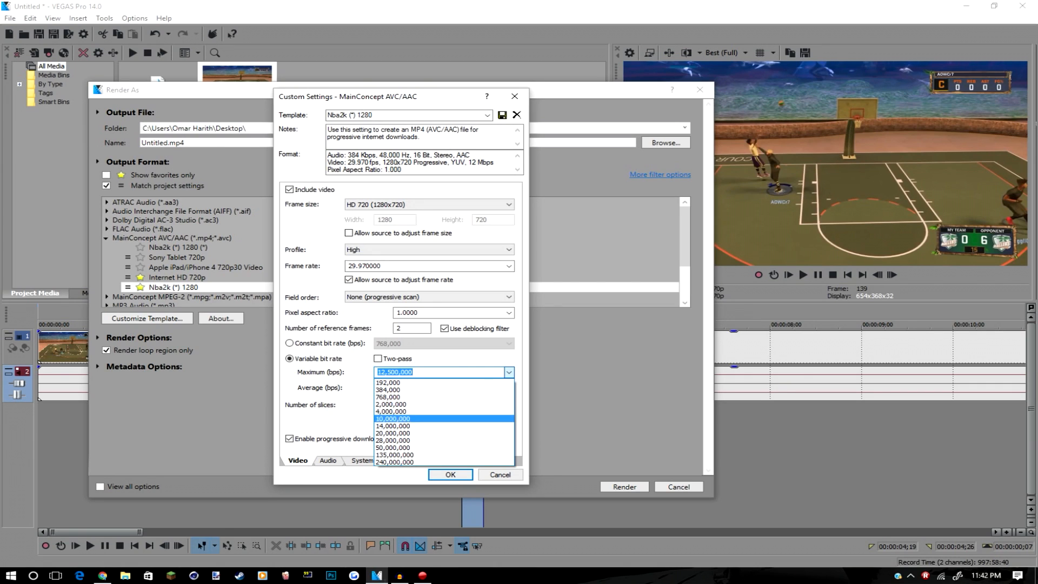
left_click(509, 372)
left_click(509, 372)
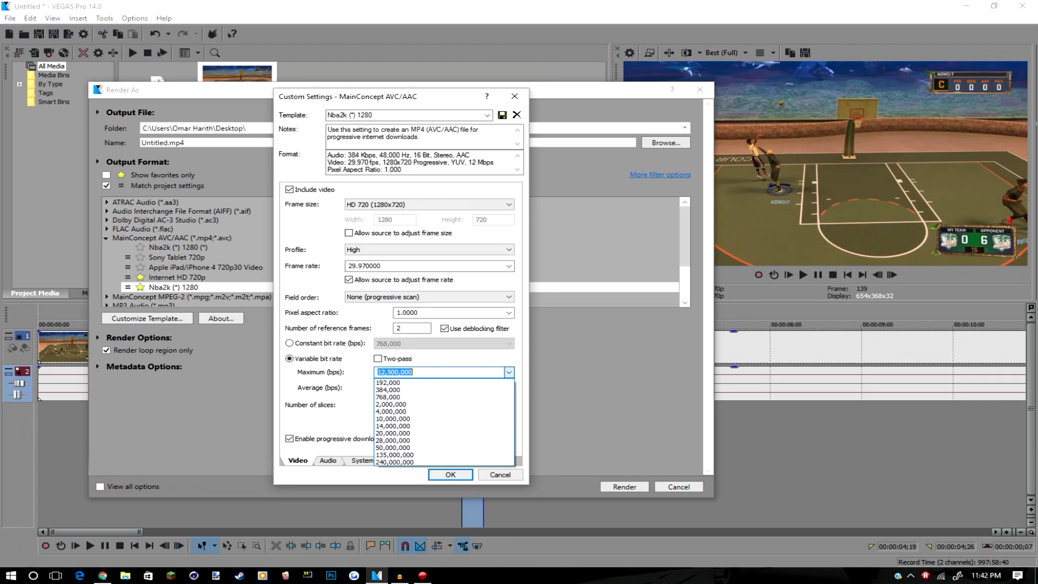
key("Escape")
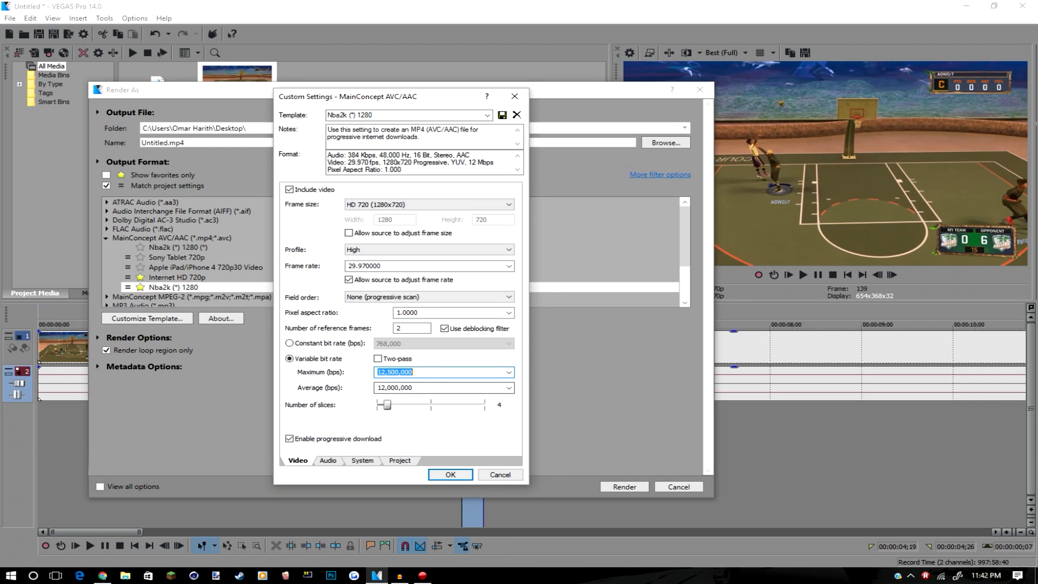
Enable two-pass encoding for the variable bit rate and review the maximum bit rate presets again
left_click(378, 359)
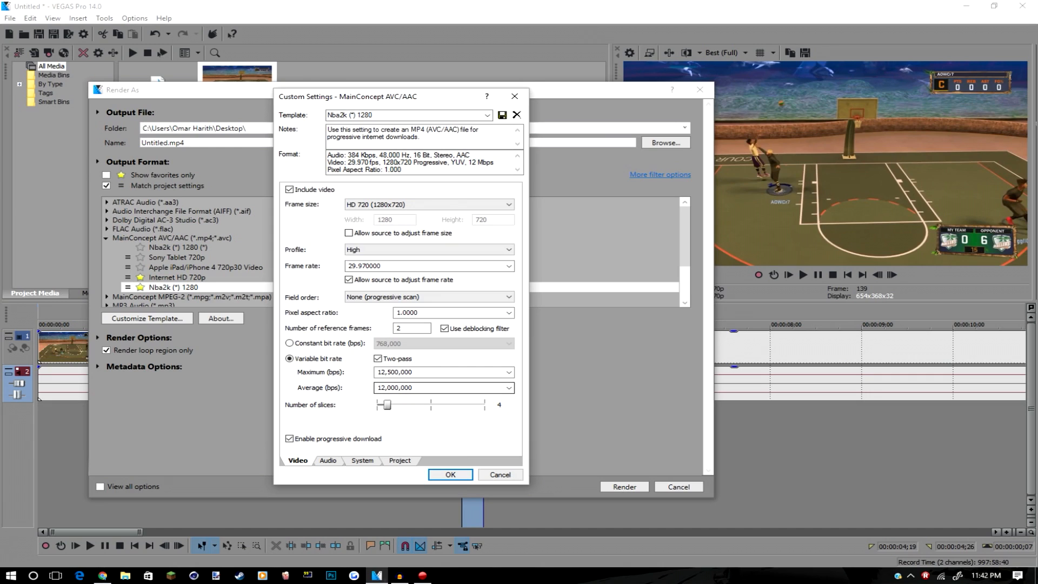
left_click(509, 373)
left_click(509, 373)
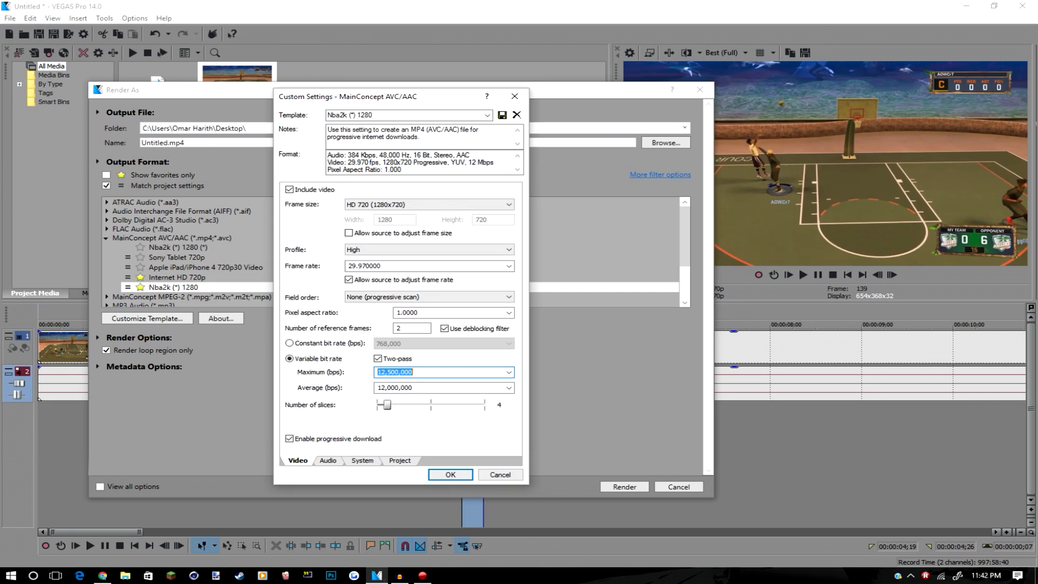
left_click(416, 373)
left_click(509, 373)
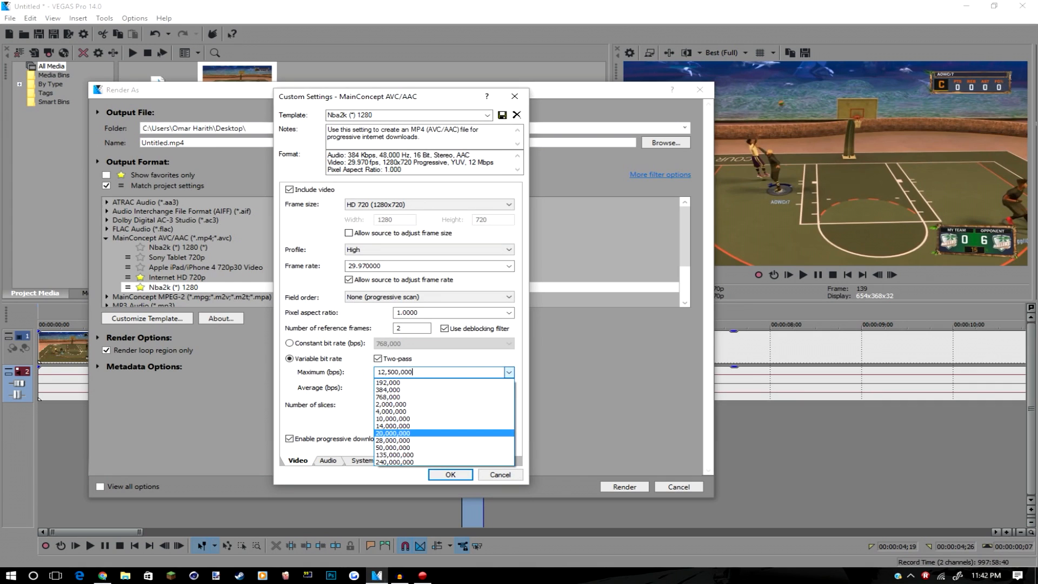
left_click(508, 372)
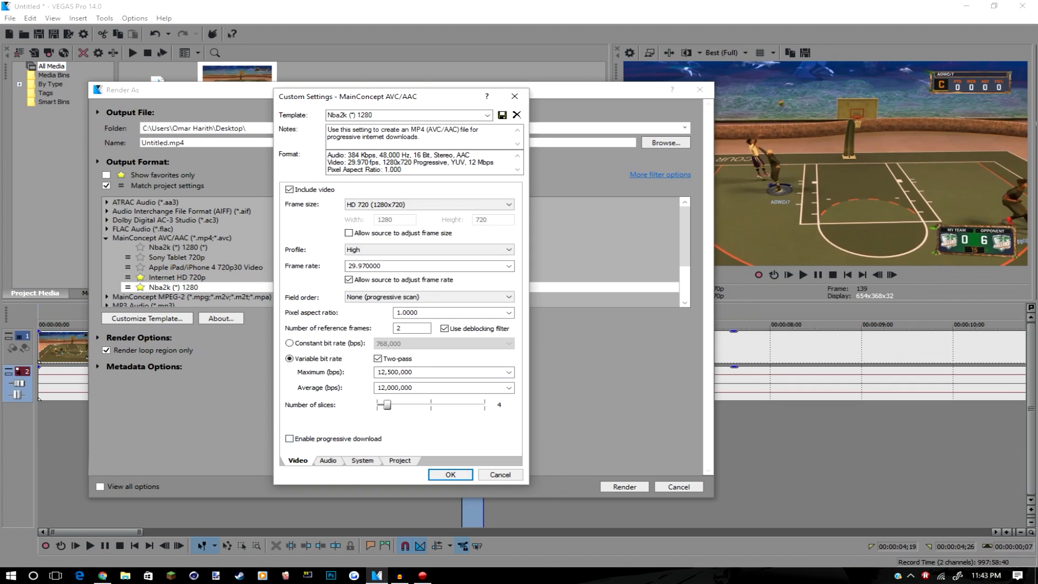
Examine the sample rate and bit rate options in the template's audio settings
left_click(328, 461)
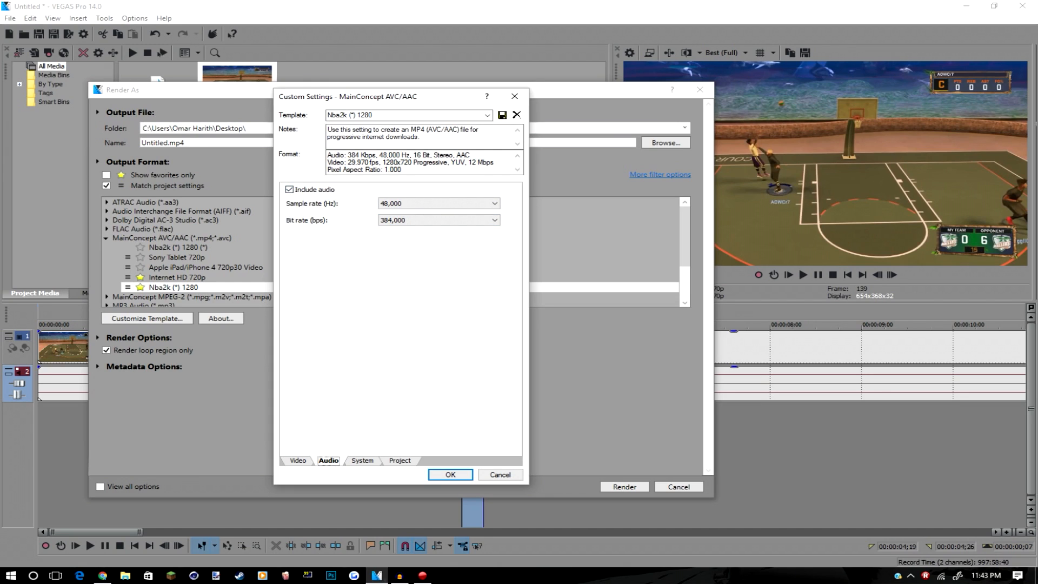
left_click(439, 204)
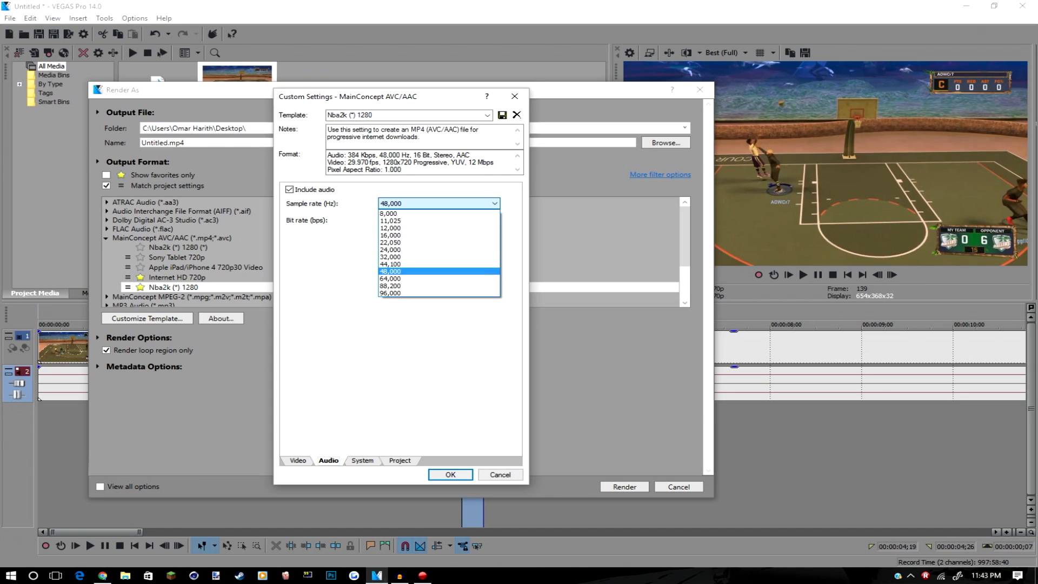
left_click(439, 204)
left_click(439, 220)
left_click(439, 220)
left_click(439, 220)
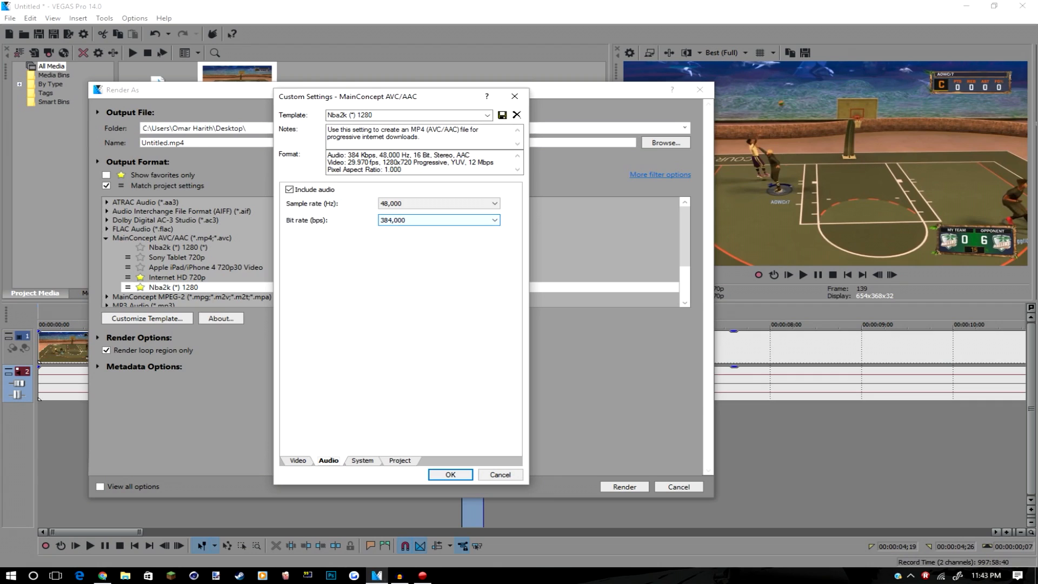
Review the template's system and project settings, including video rendering quality, and accept the custom settings
left_click(362, 460)
left_click(400, 461)
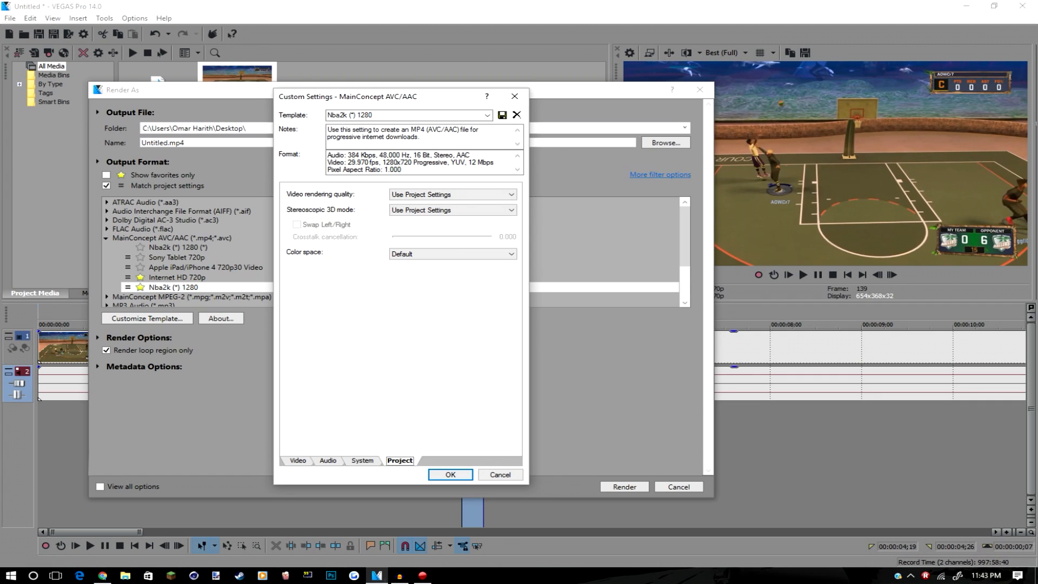
left_click(453, 195)
left_click(453, 194)
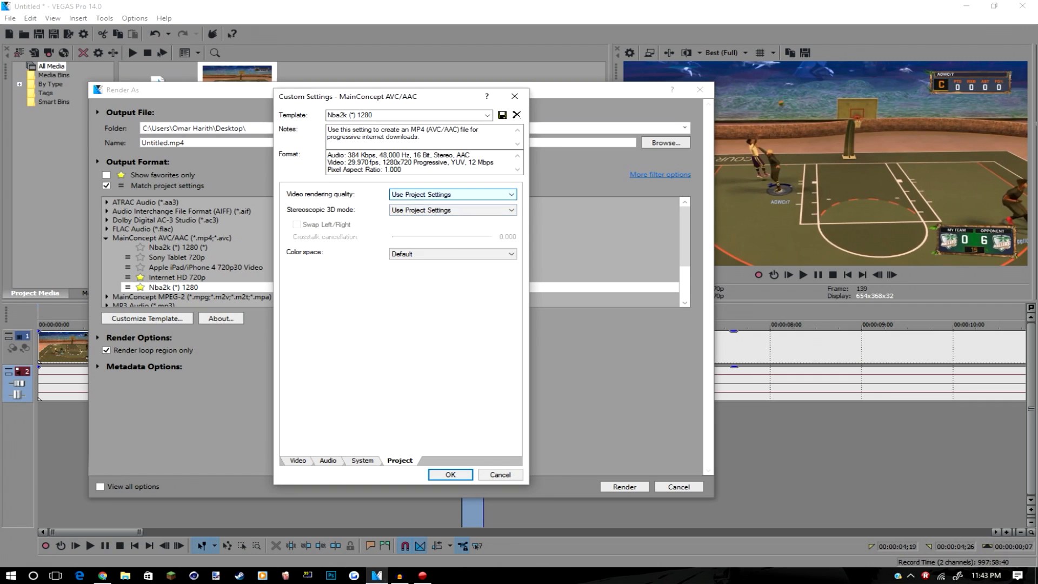
left_click(298, 461)
left_click(451, 474)
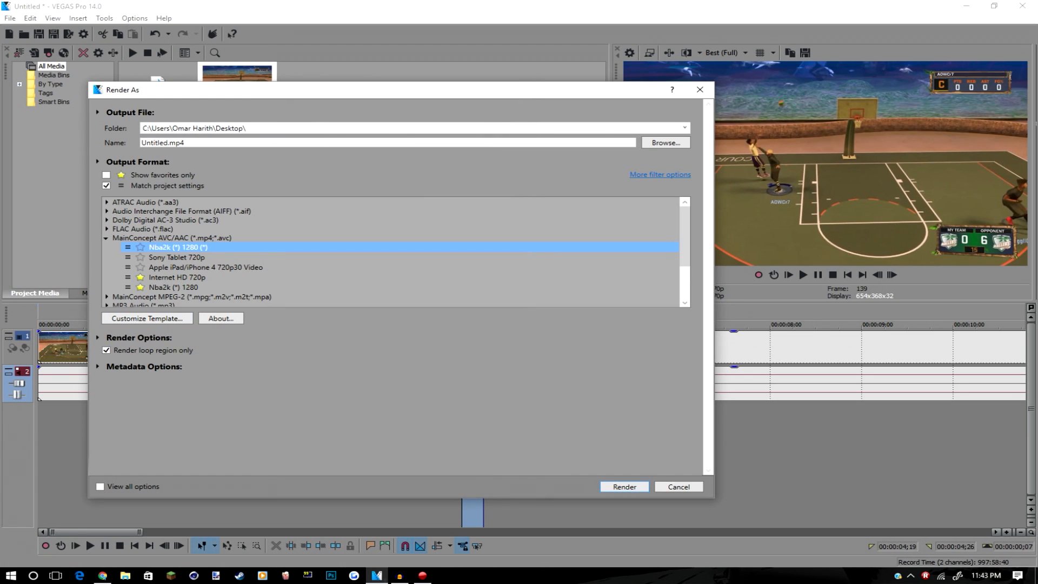
Mark the customised Nba2k (*) 1280 (*) template as a favorite and name the output file 213
left_click(140, 248)
double_click(163, 143)
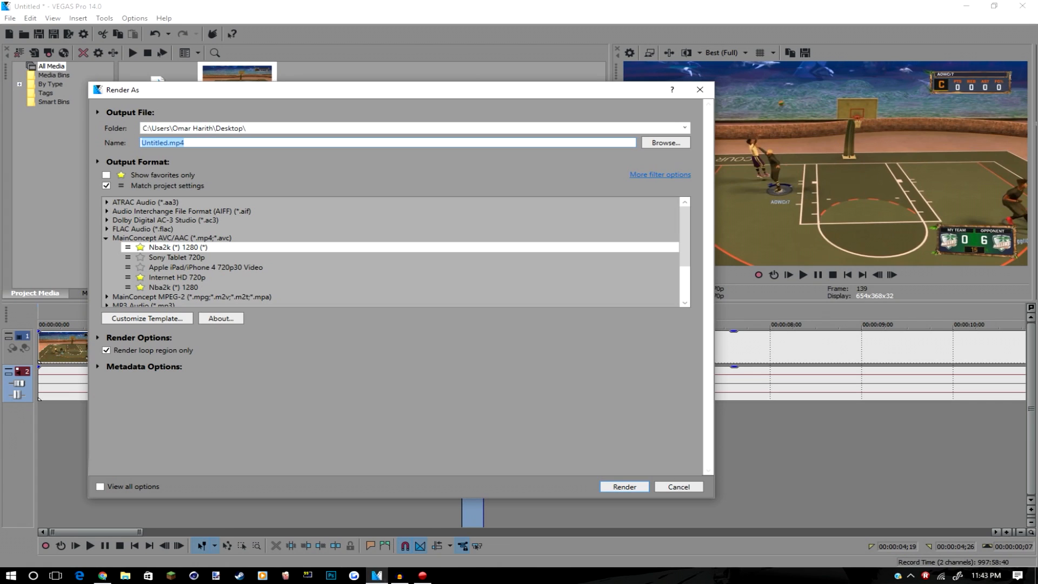
type("213")
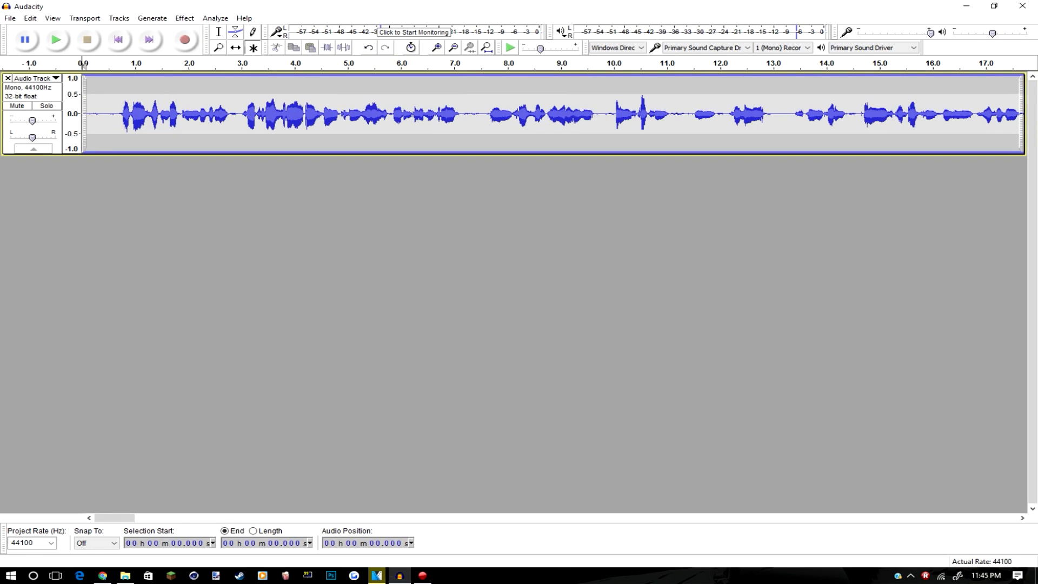
left_click_drag(223, 115, 352, 115)
left_click(327, 114)
left_click_drag(109, 115, 180, 115)
left_click(303, 114)
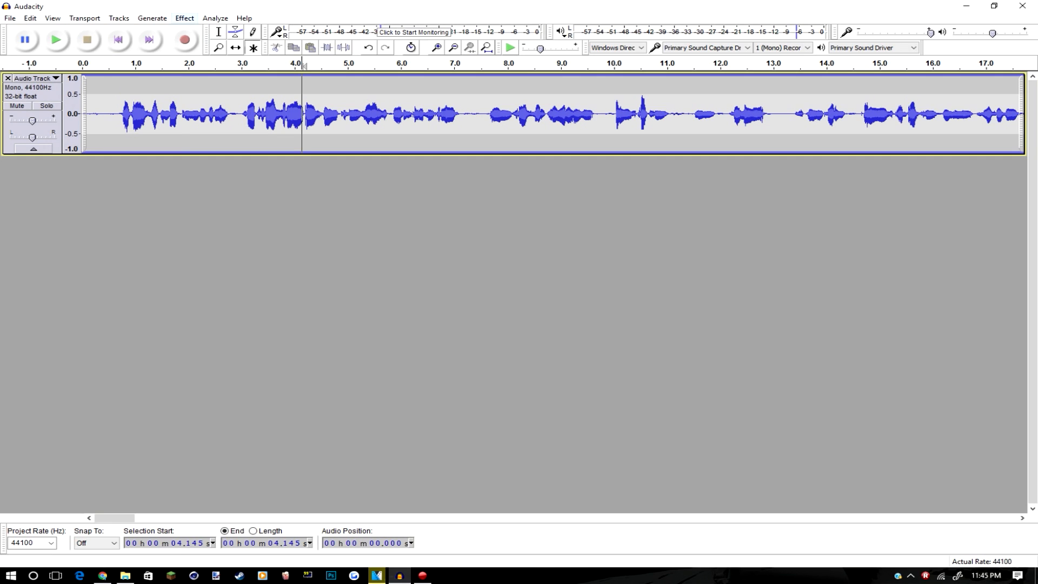
Apply the Compressor effect to the whole voice track in Audacity, keeping its 2:1 ratio and make-up gain settings
left_click(184, 18)
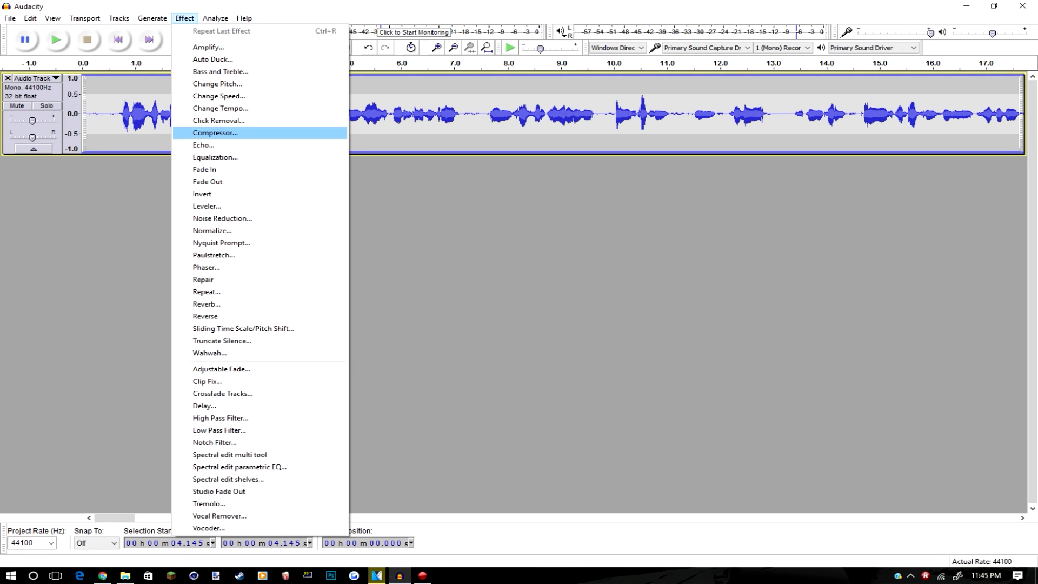
left_click(215, 133)
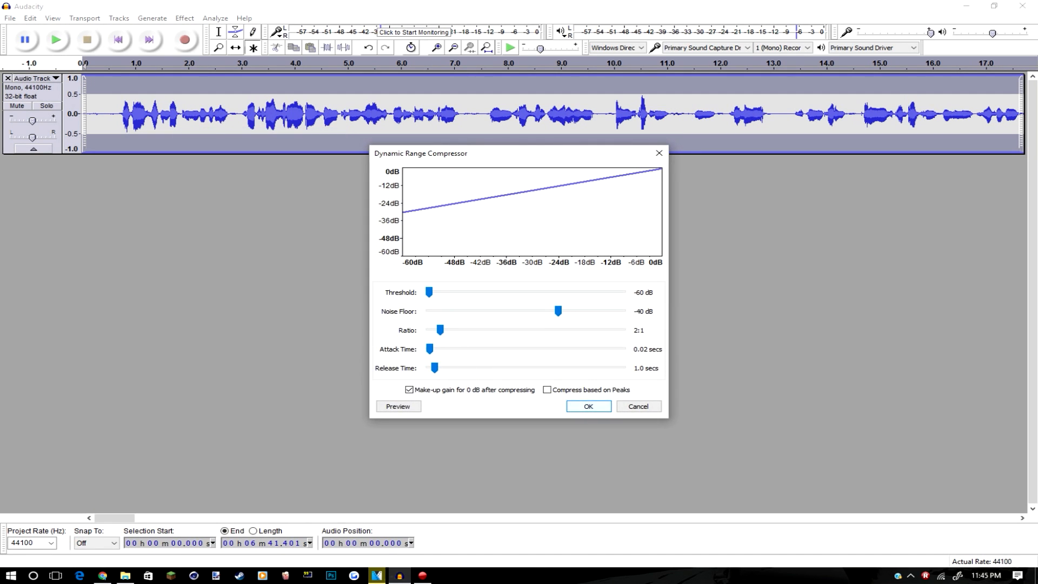
key("Return")
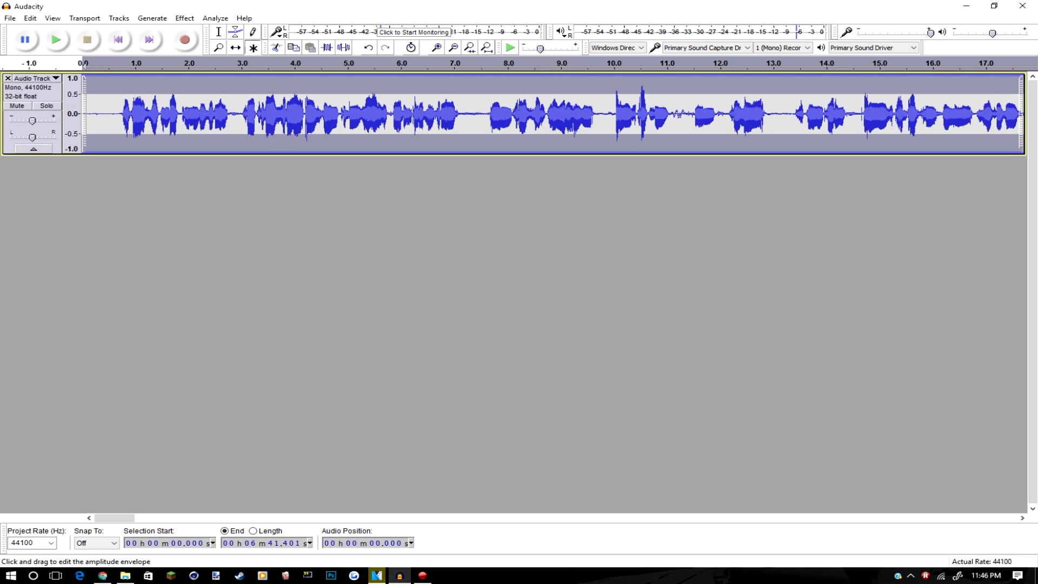
Try the Bass Boost and Bass Cut curves in Equalization, and apply the Treble Boost curve to the whole track
left_click(184, 18)
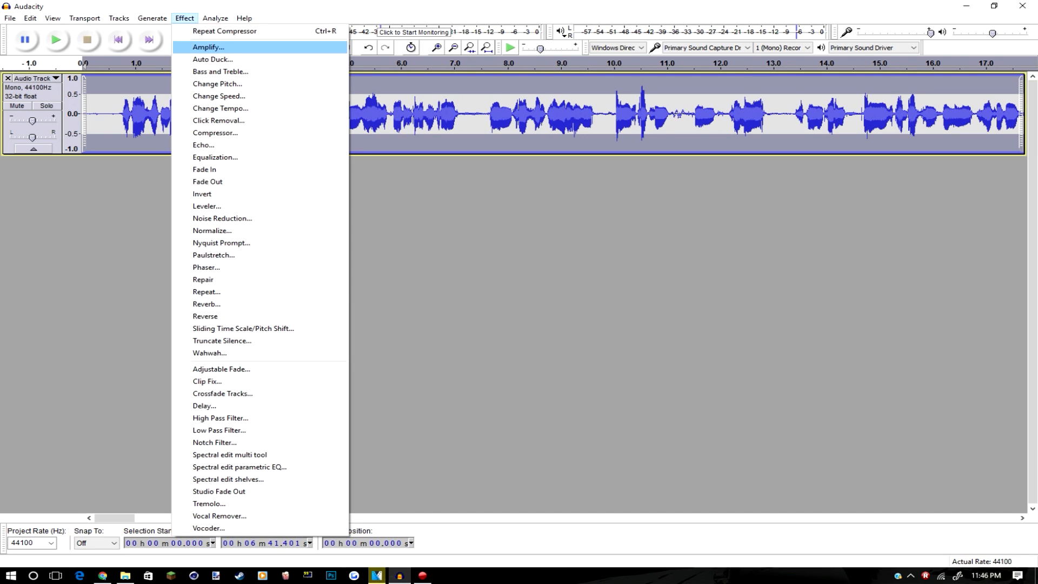
left_click(214, 158)
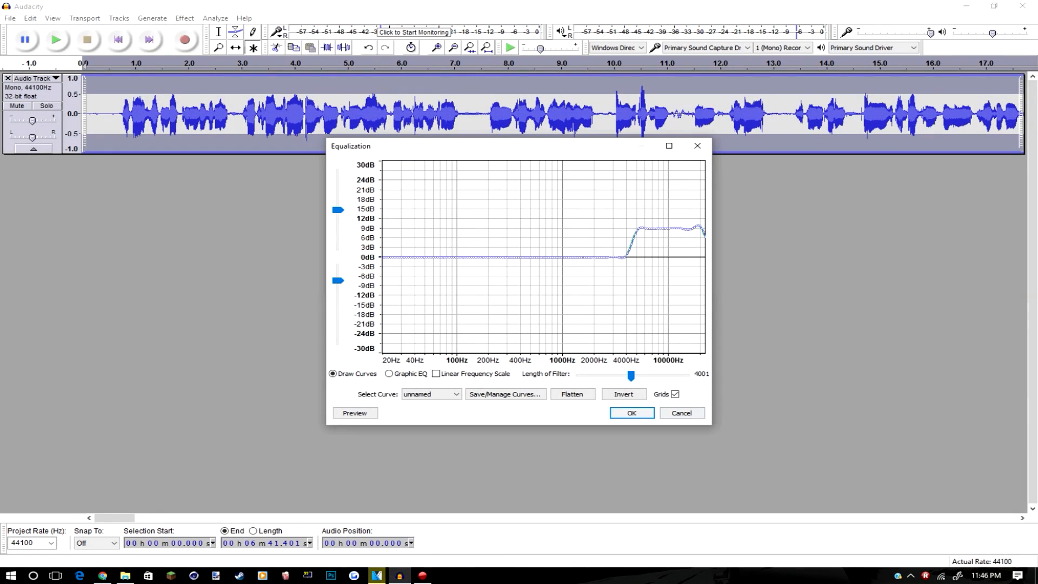
left_click(431, 394)
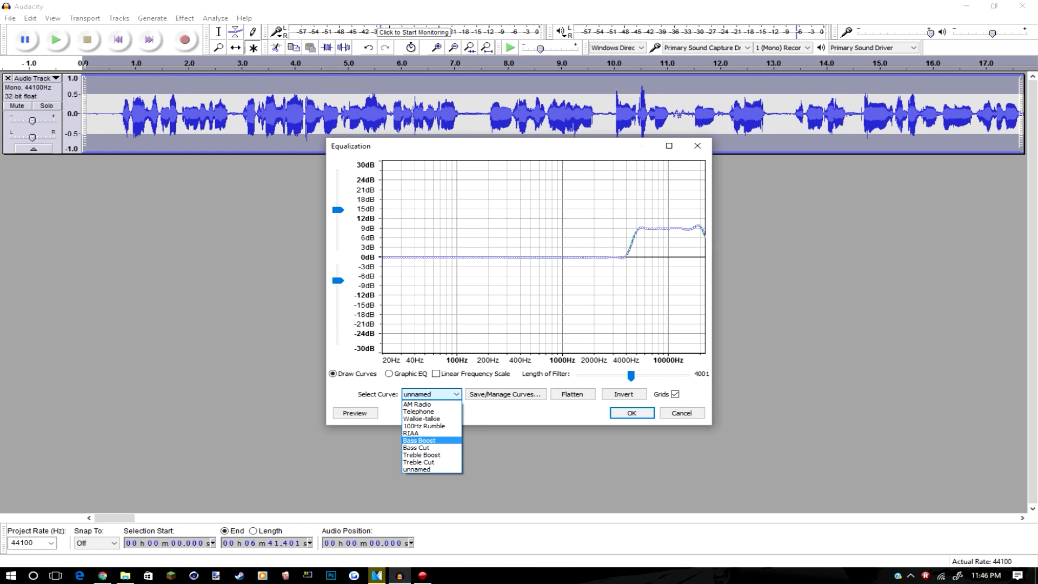
left_click(431, 440)
left_click(431, 394)
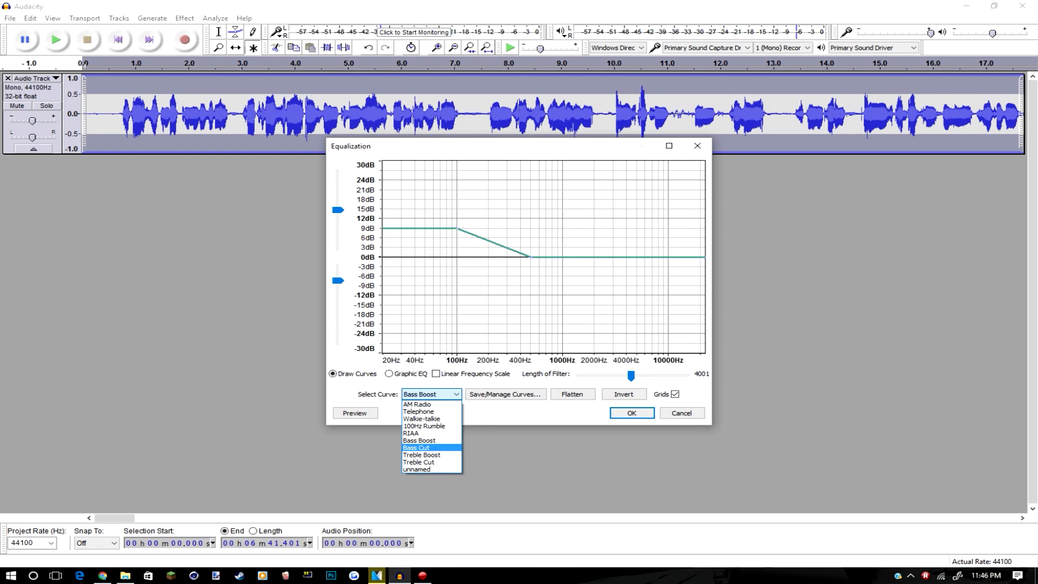
left_click(431, 447)
left_click(431, 394)
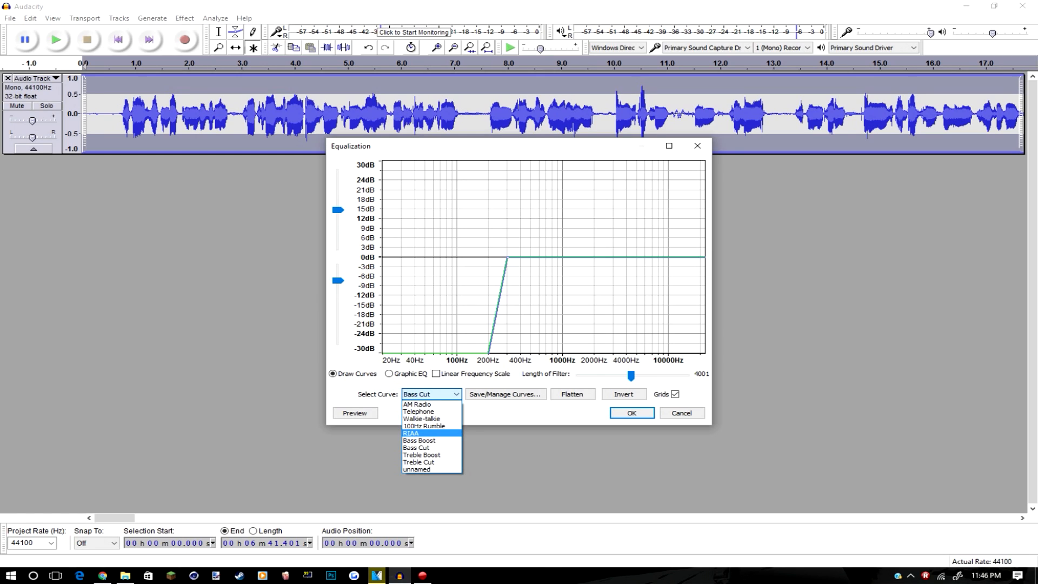
left_click(431, 455)
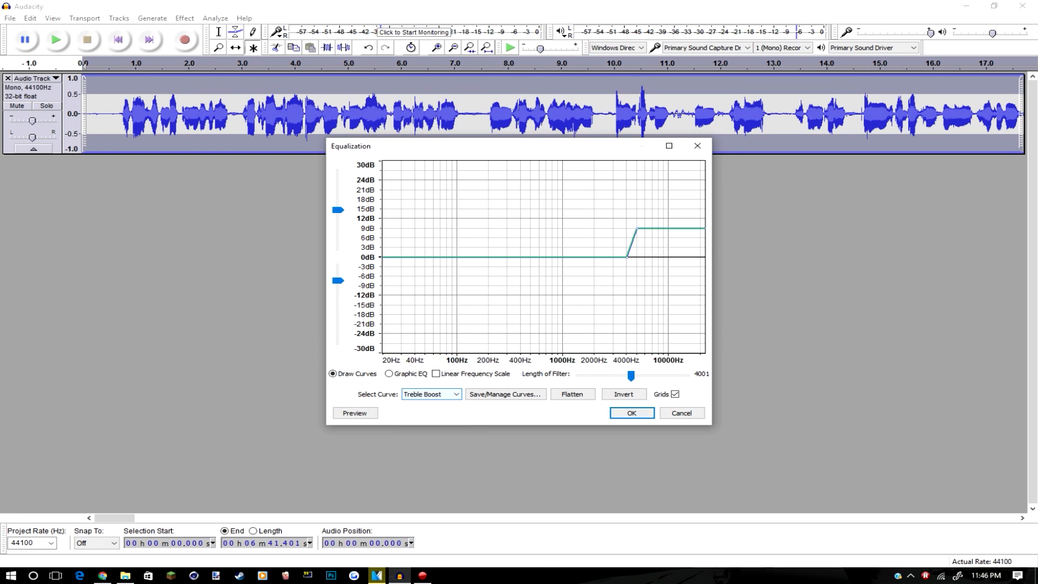
key("Return")
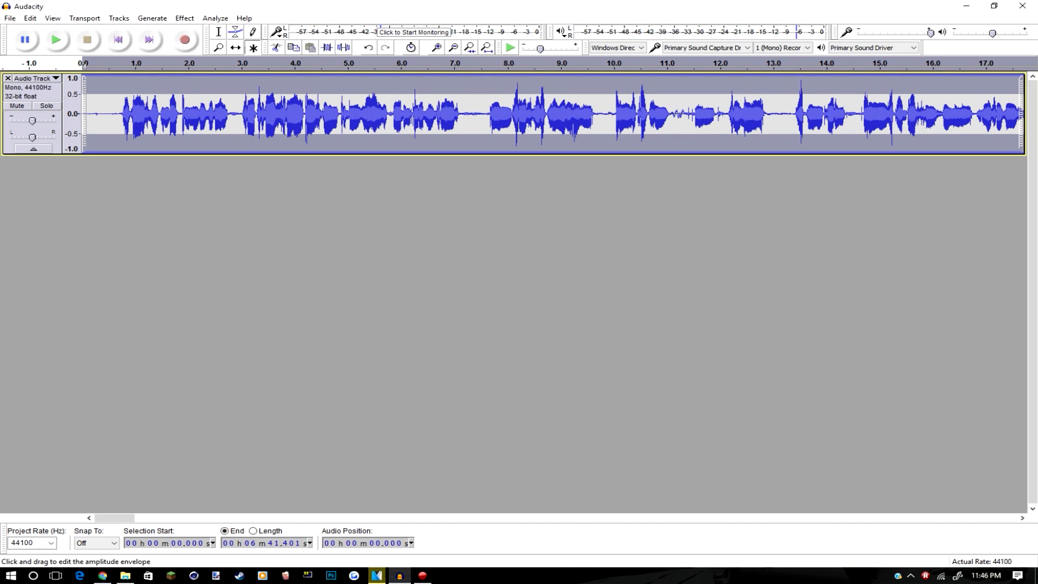
Select the speech passage from about 7.6 to 9.6 seconds and play it back
left_click(509, 113)
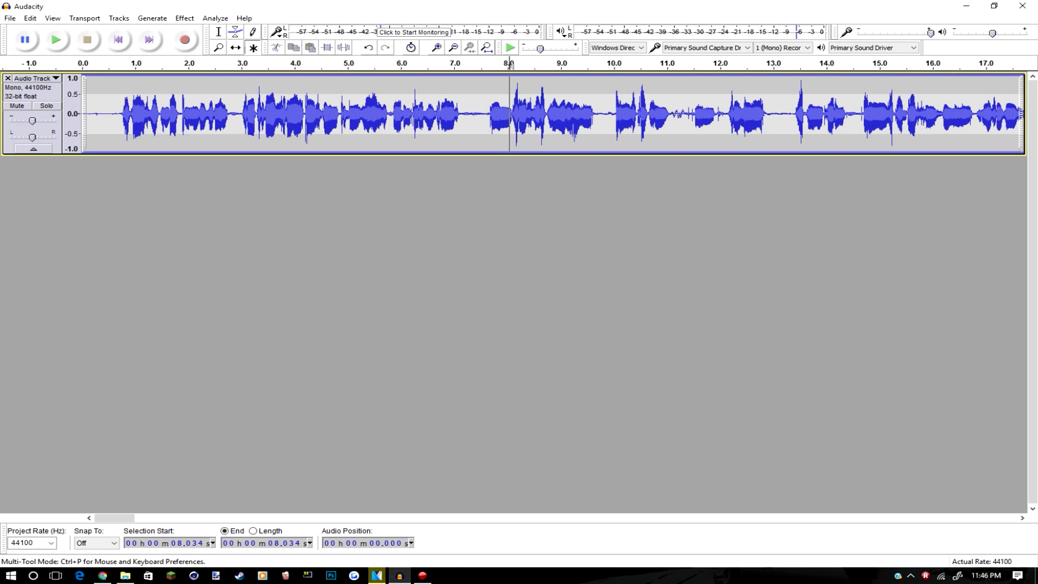
left_click_drag(578, 114, 489, 113)
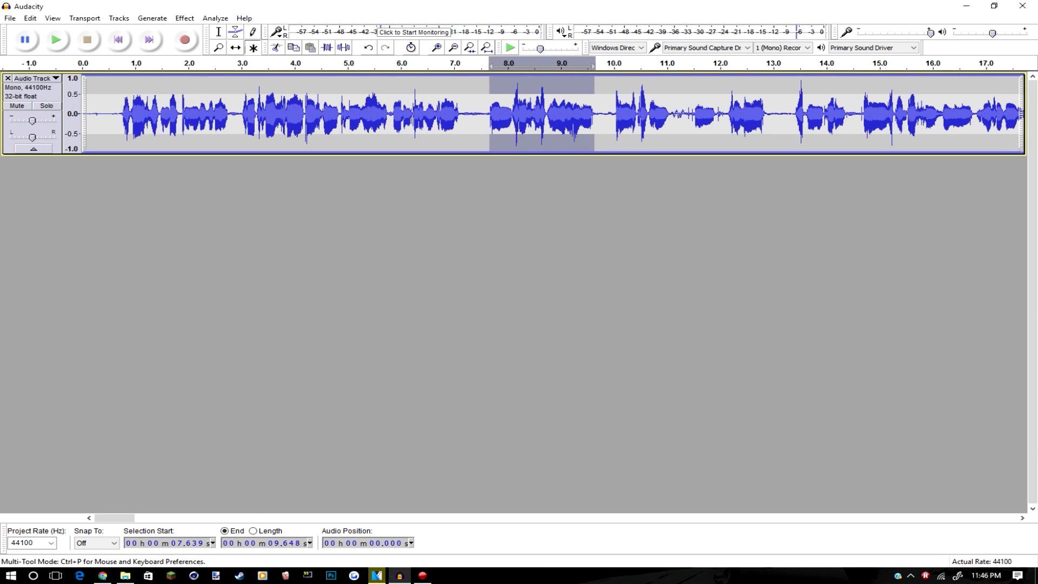
key("space")
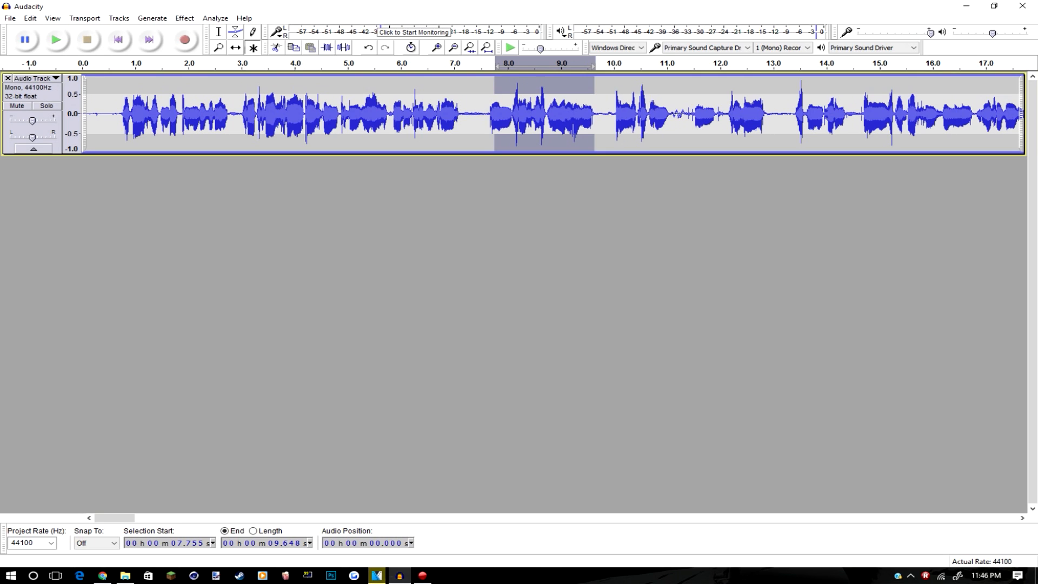
left_click_drag(368, 6, 328, 65)
left_click(570, 66)
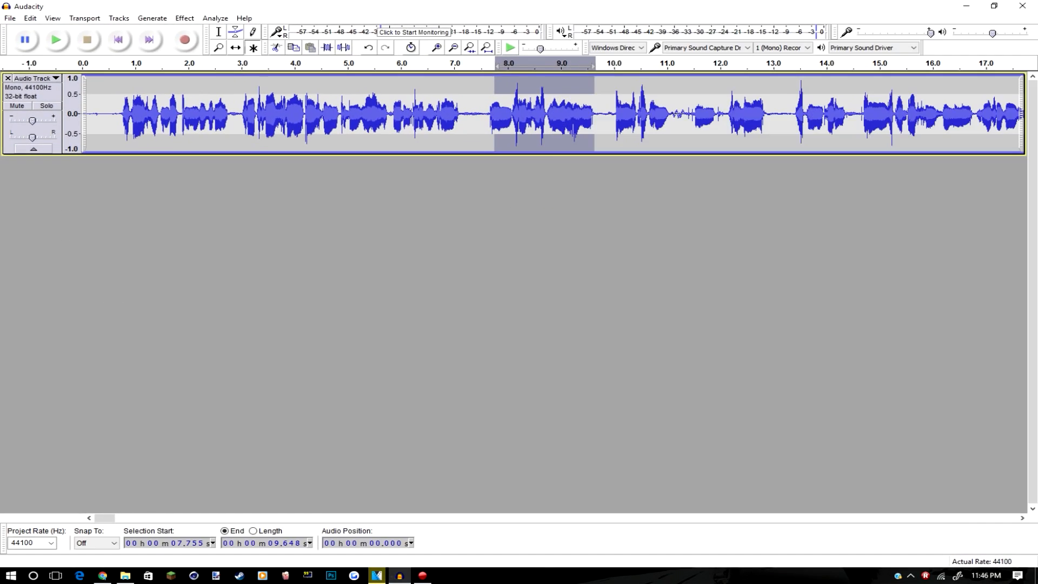